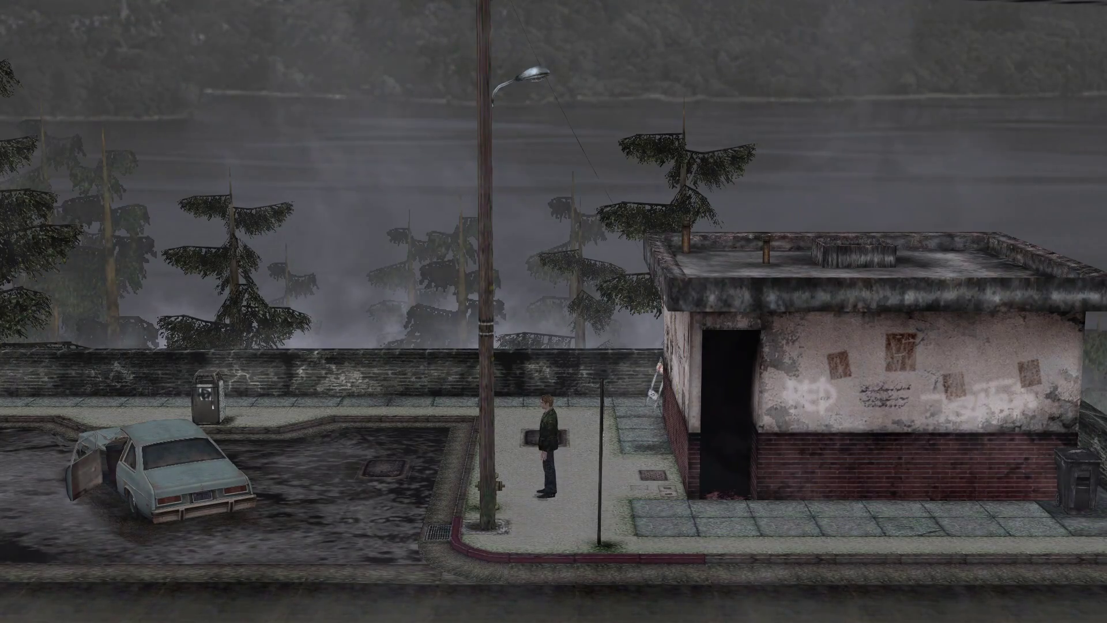
{"action": "key", "text": "Left"}
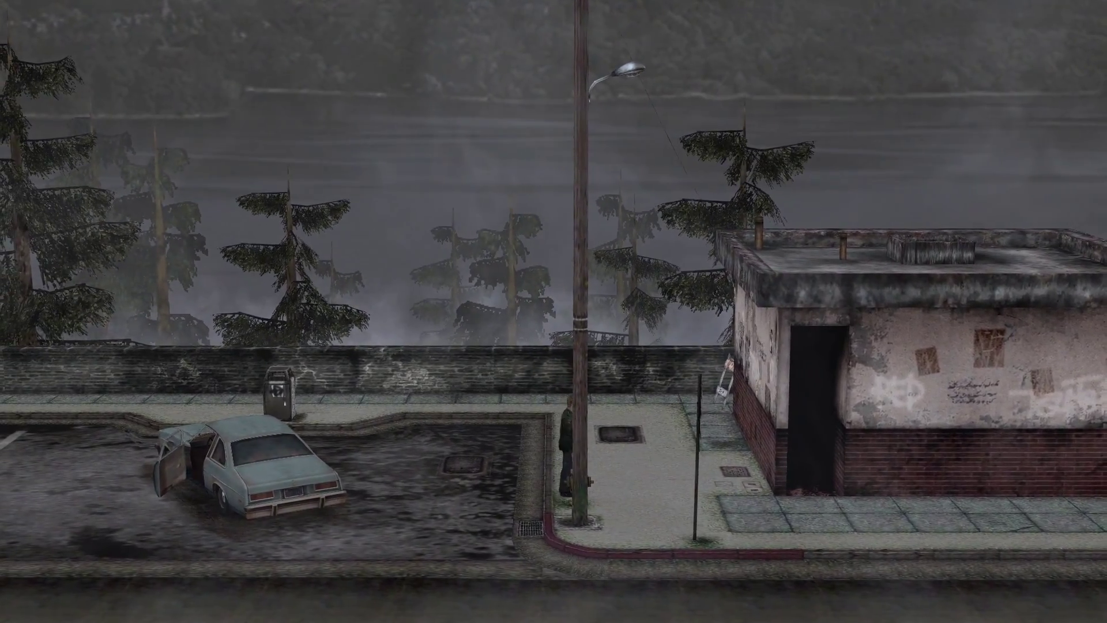
{"action": "key", "text": "Right"}
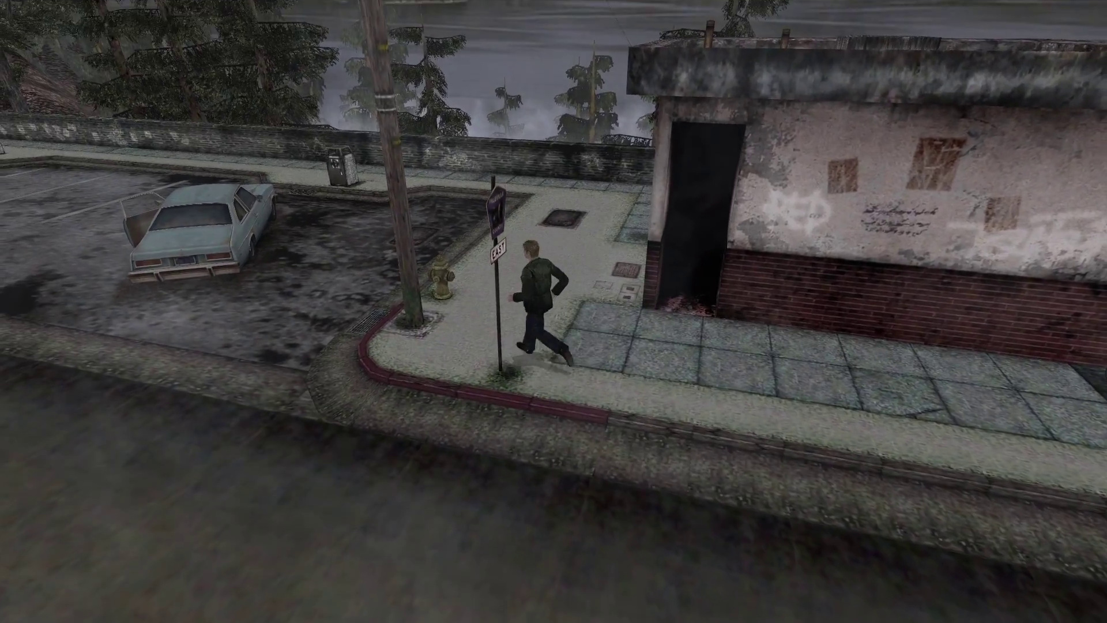
{"action": "key", "text": "Left"}
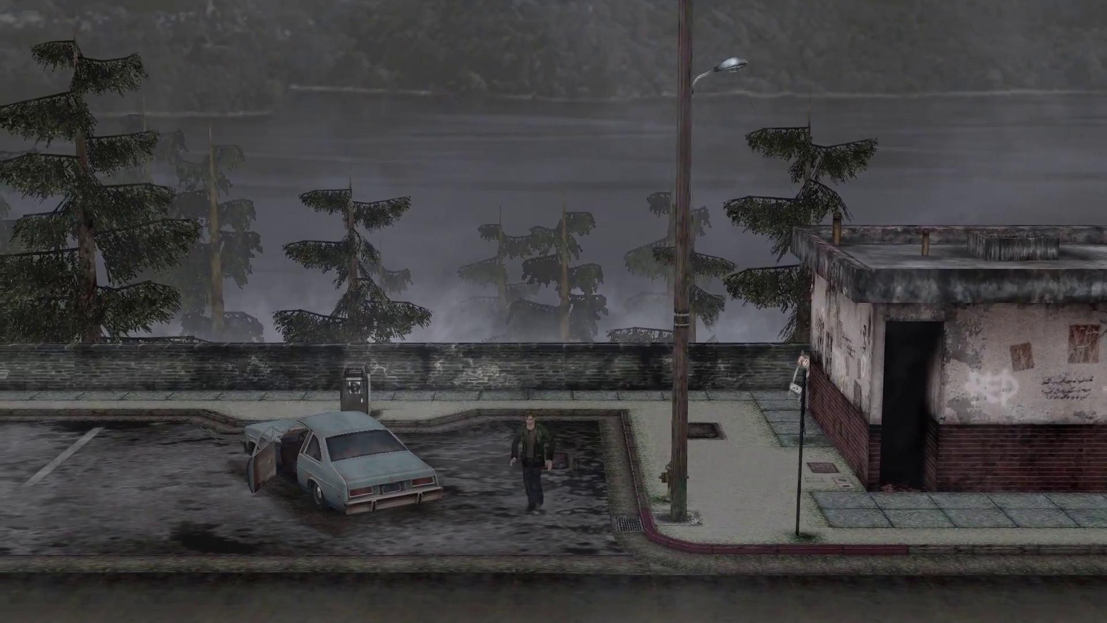
{"action": "key", "text": "Down"}
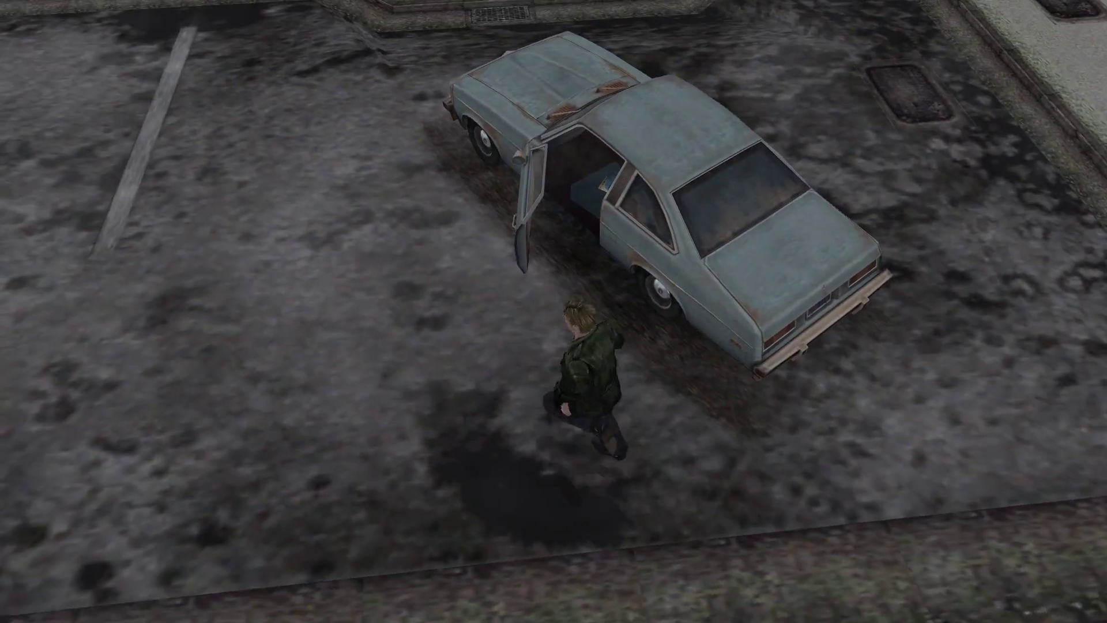
{"action": "key", "text": "Left"}
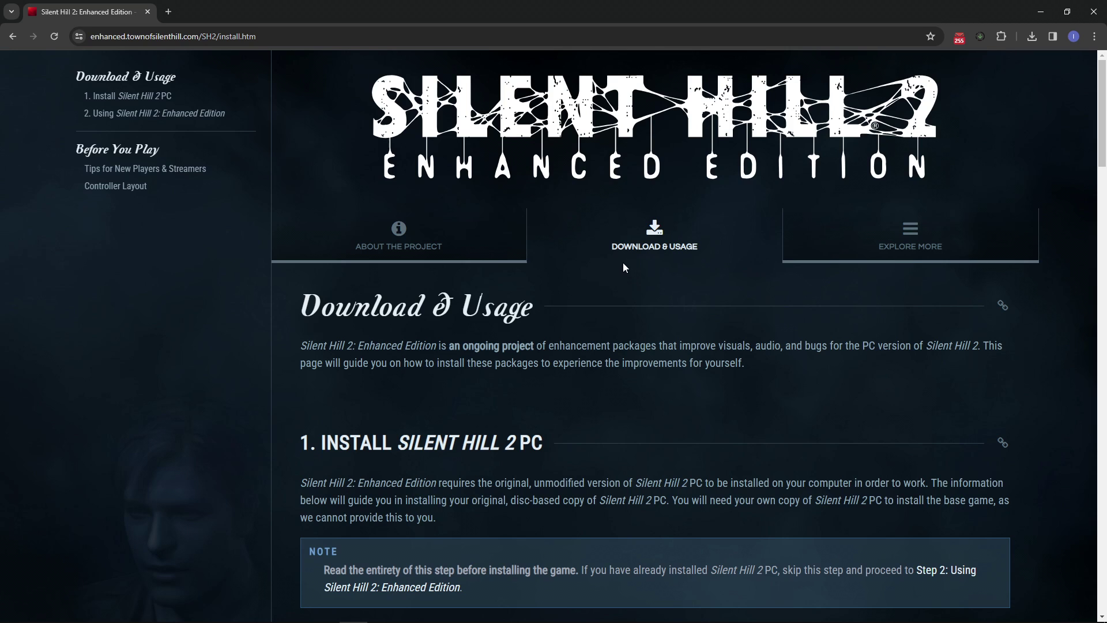
- Read the Setup Tool installation instructions in the section on using Silent Hill 2: Enhanced Edition
{"action": "scroll", "coordinate": [623, 266], "scroll_direction": "down", "scroll_amount": 10}
{"action": "scroll", "coordinate": [542, 254], "scroll_direction": "down", "scroll_amount": 5}
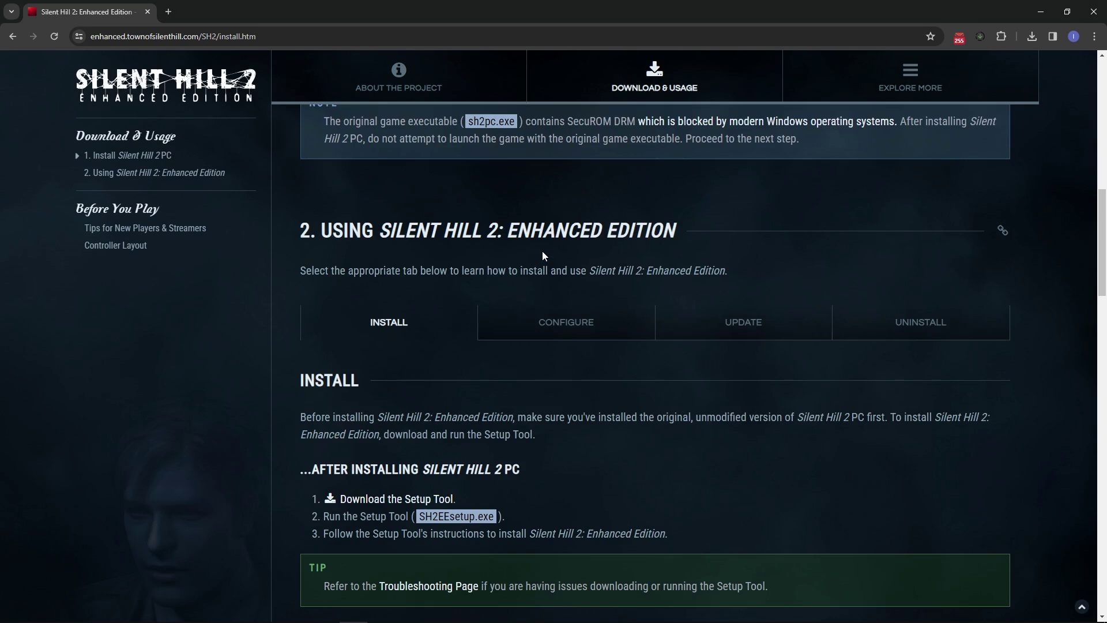
{"action": "scroll", "coordinate": [528, 254], "scroll_direction": "up", "scroll_amount": 2}
{"action": "scroll", "coordinate": [531, 242], "scroll_direction": "down", "scroll_amount": 2}
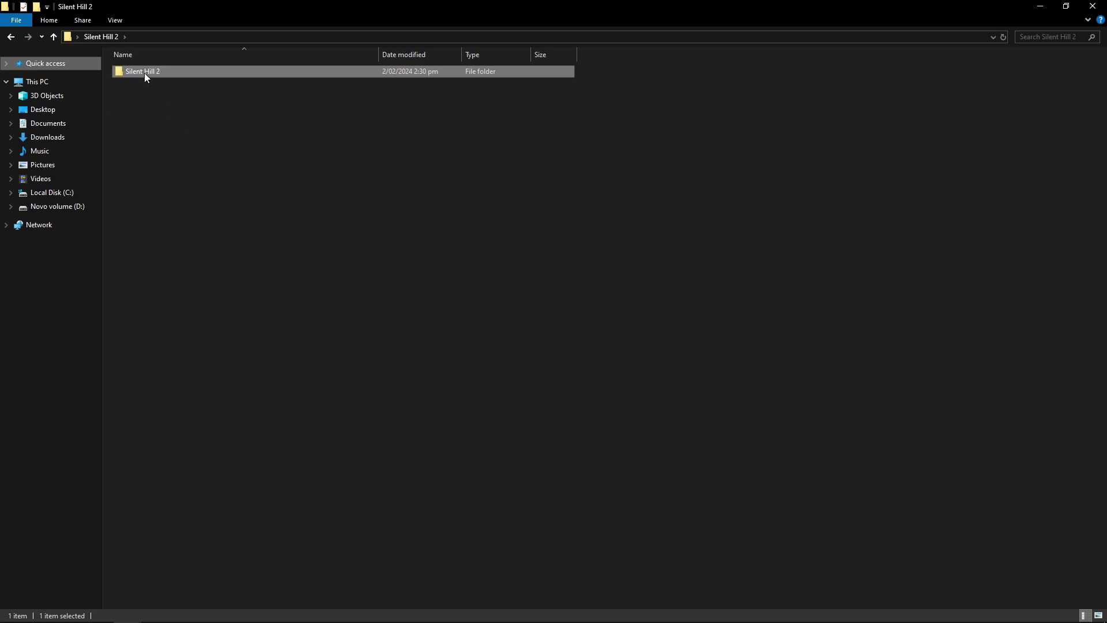
- Run SH2EEsetup.exe from the inner Silent Hill 2 game folder with English as the setup language
{"action": "double_click", "coordinate": [144, 72]}
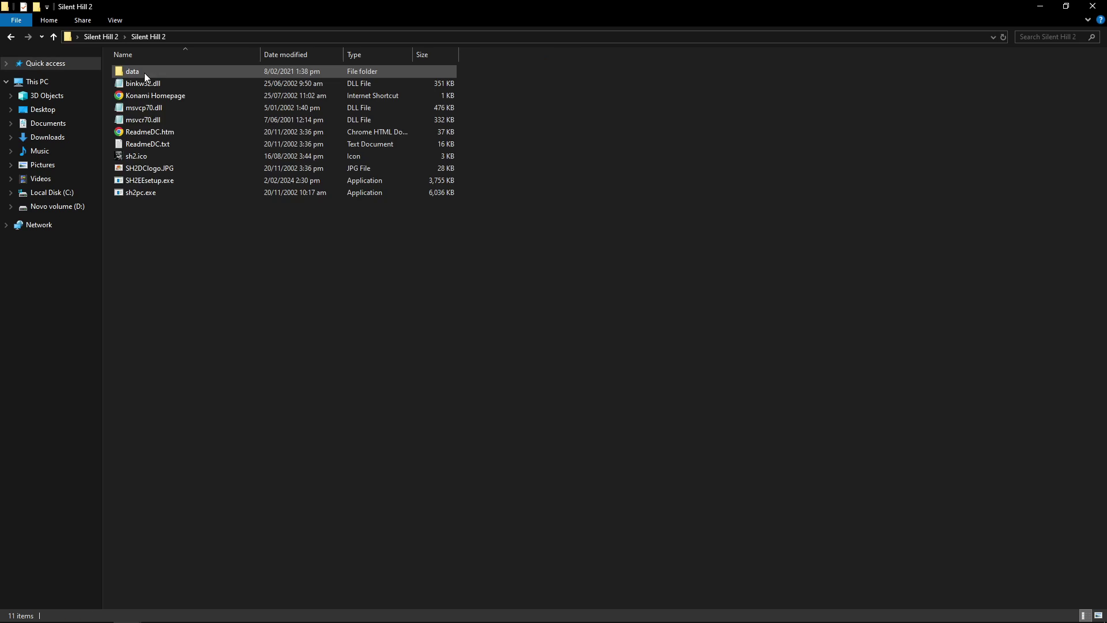
{"action": "left_click", "coordinate": [147, 183]}
{"action": "double_click", "coordinate": [154, 183]}
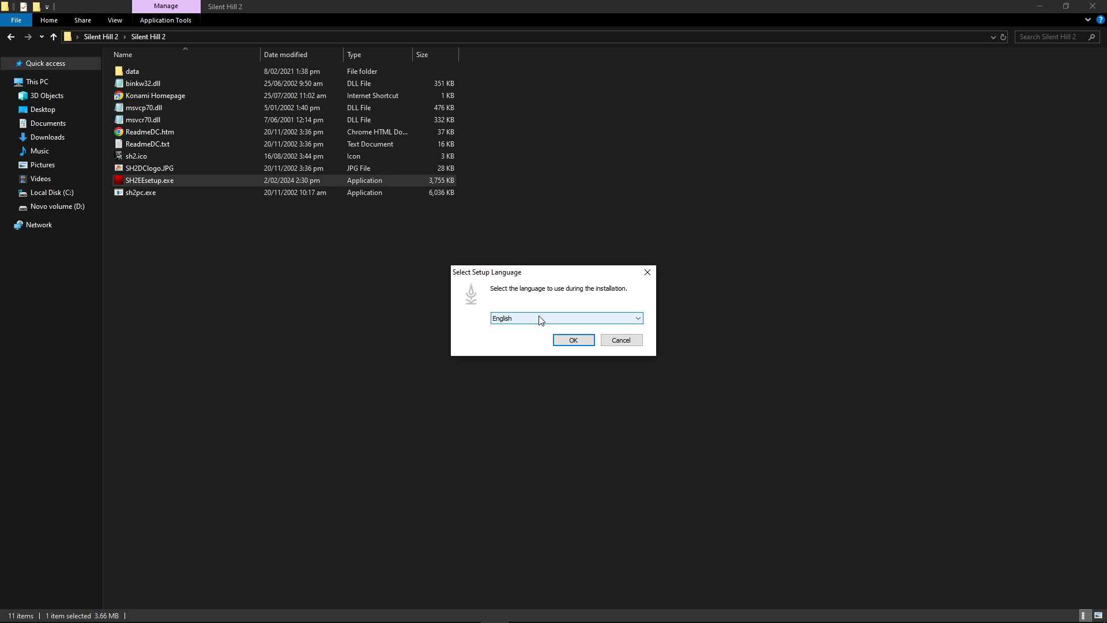
{"action": "left_click", "coordinate": [576, 340]}
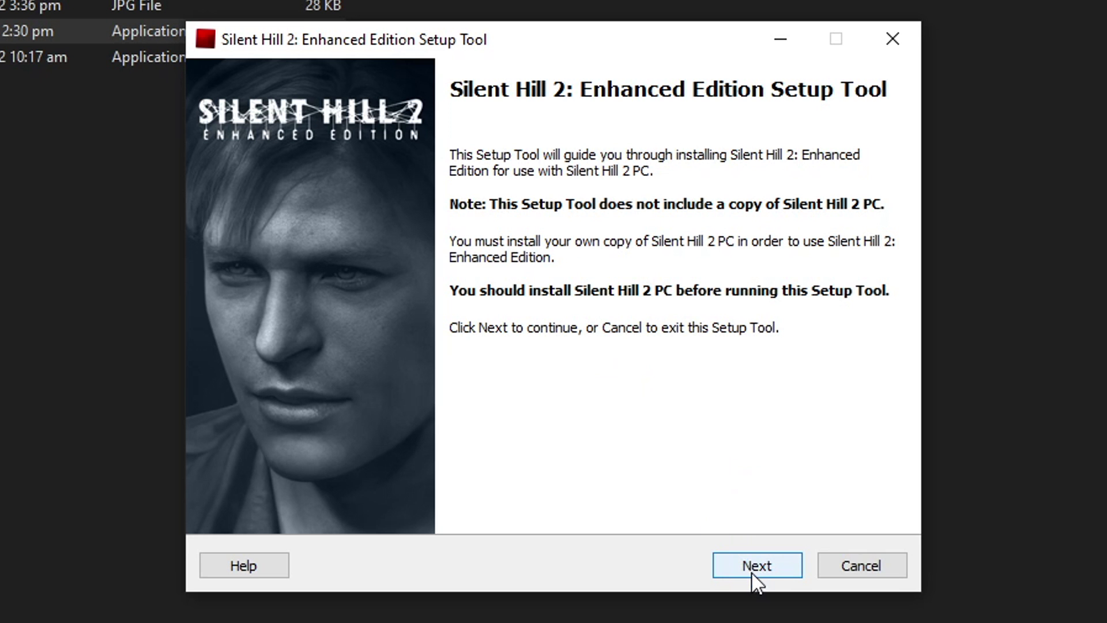
- Go past the Setup Tool's welcome page and accept the license agreement
{"action": "left_click", "coordinate": [753, 569]}
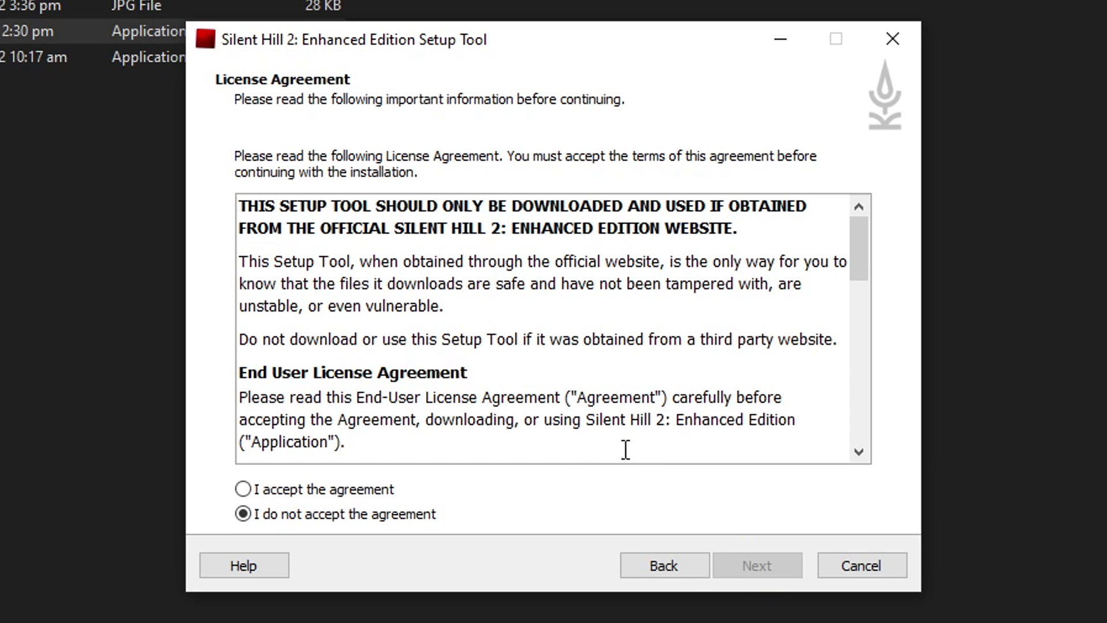
{"action": "left_click", "coordinate": [298, 490]}
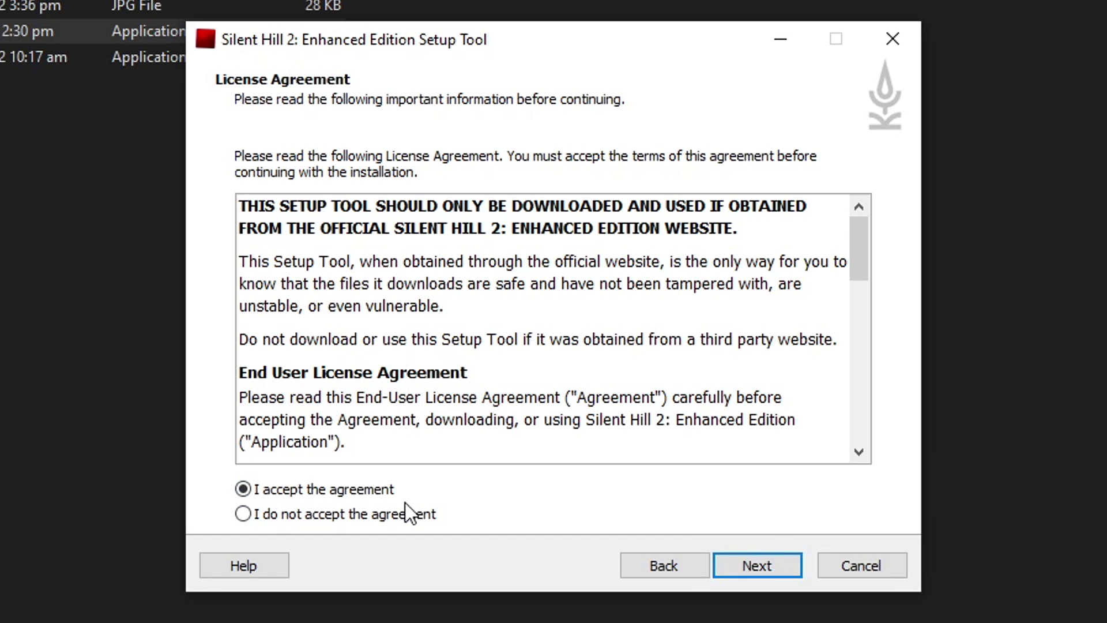
{"action": "left_click", "coordinate": [759, 566]}
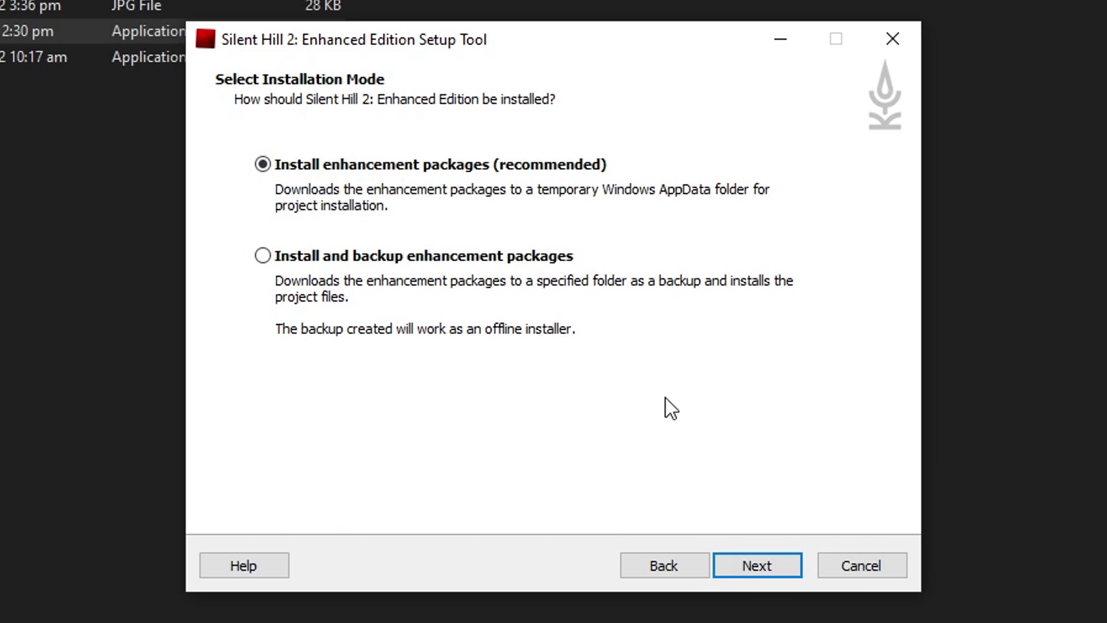
- Choose the recommended enhancement package installation mode and keep the inner Silent Hill 2 folder on the desktop as destination
{"action": "left_click", "coordinate": [762, 567]}
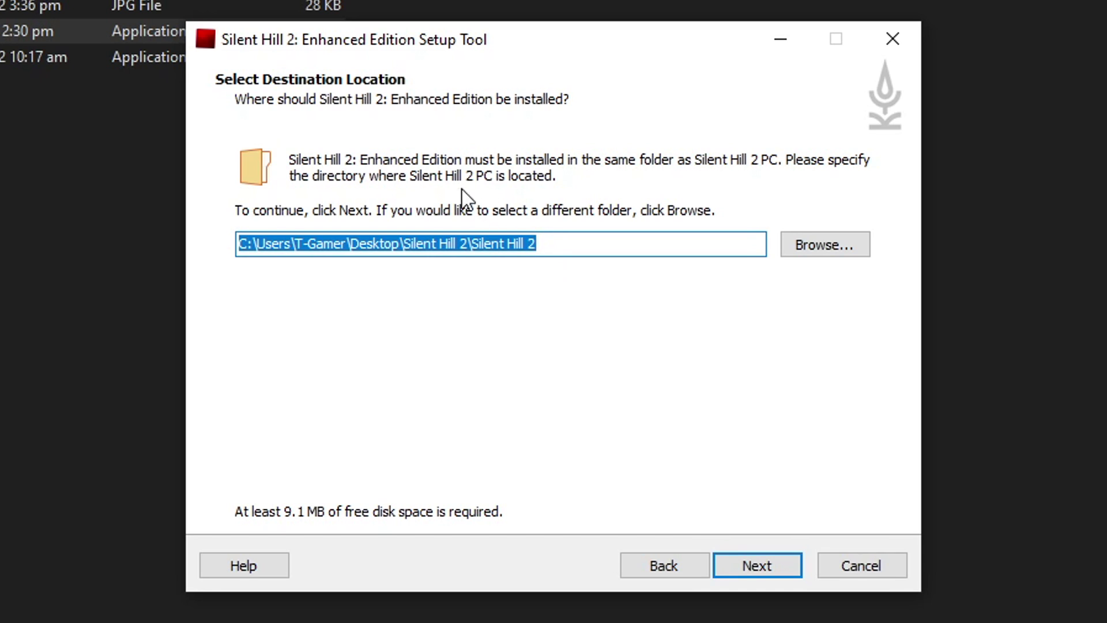
{"action": "left_click", "coordinate": [486, 246]}
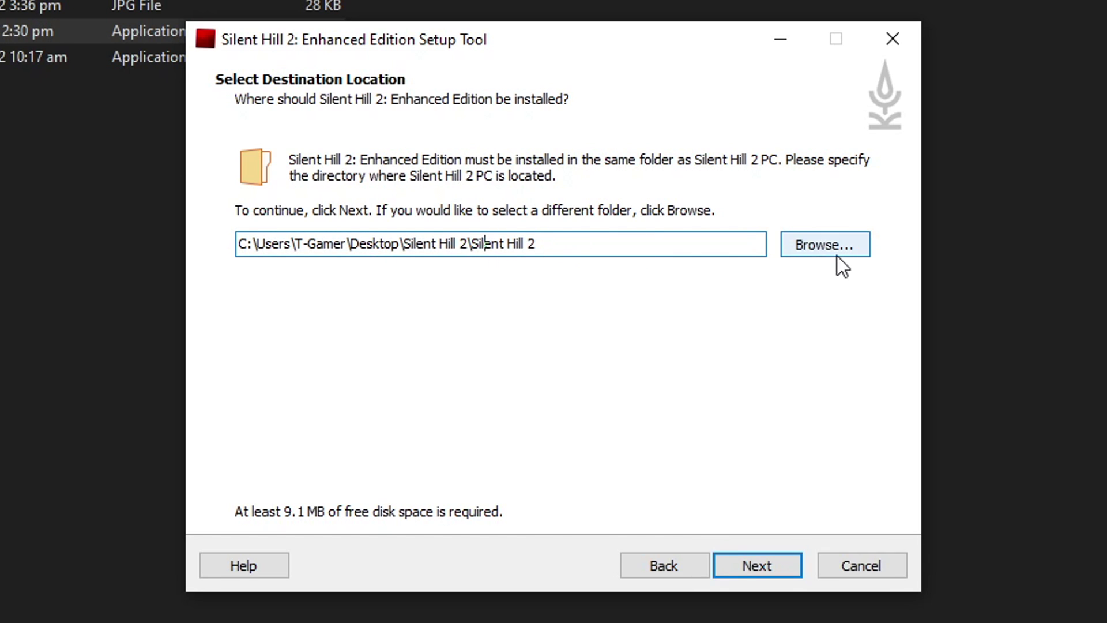
{"action": "left_click", "coordinate": [525, 245]}
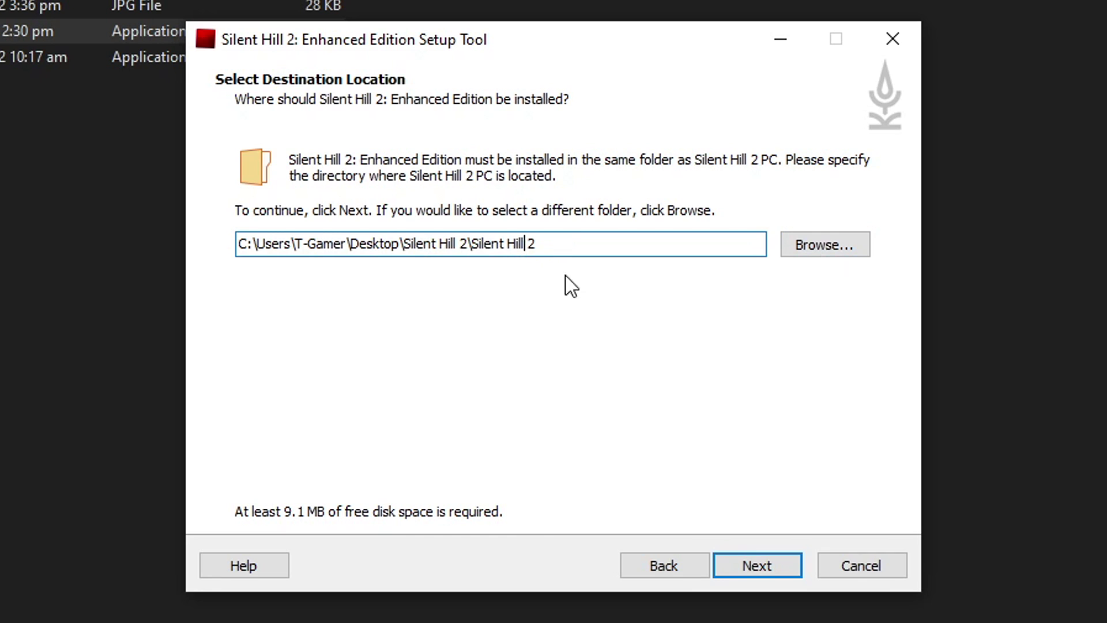
{"action": "left_click", "coordinate": [766, 566]}
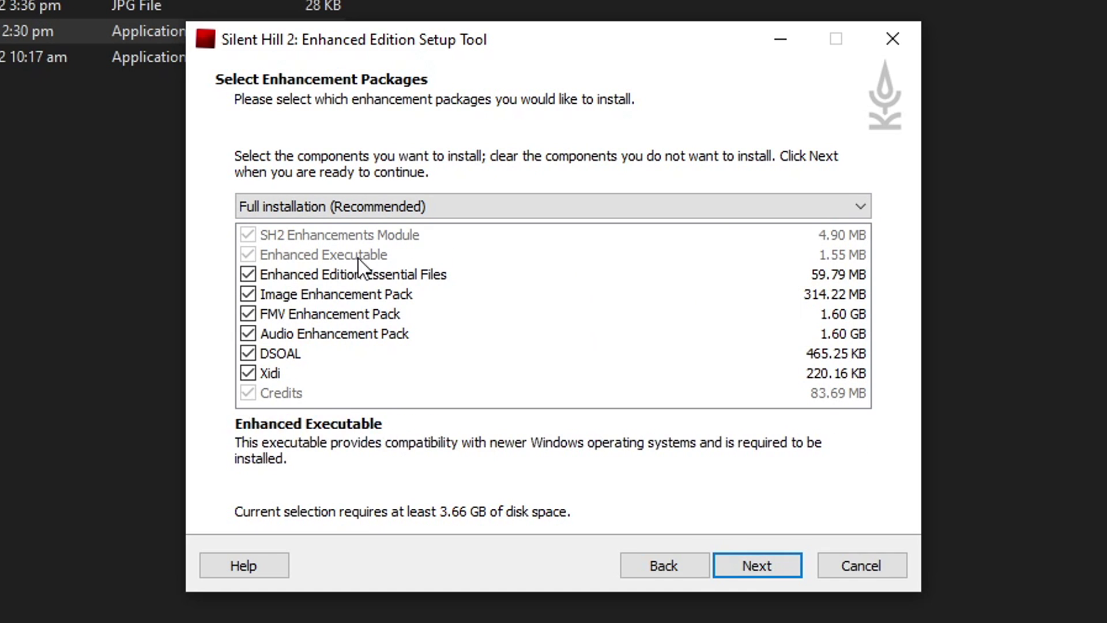
- Keep Full installation (Recommended) with all enhancement packages selected and start the installation
{"action": "left_click", "coordinate": [403, 203]}
{"action": "left_click", "coordinate": [390, 216]}
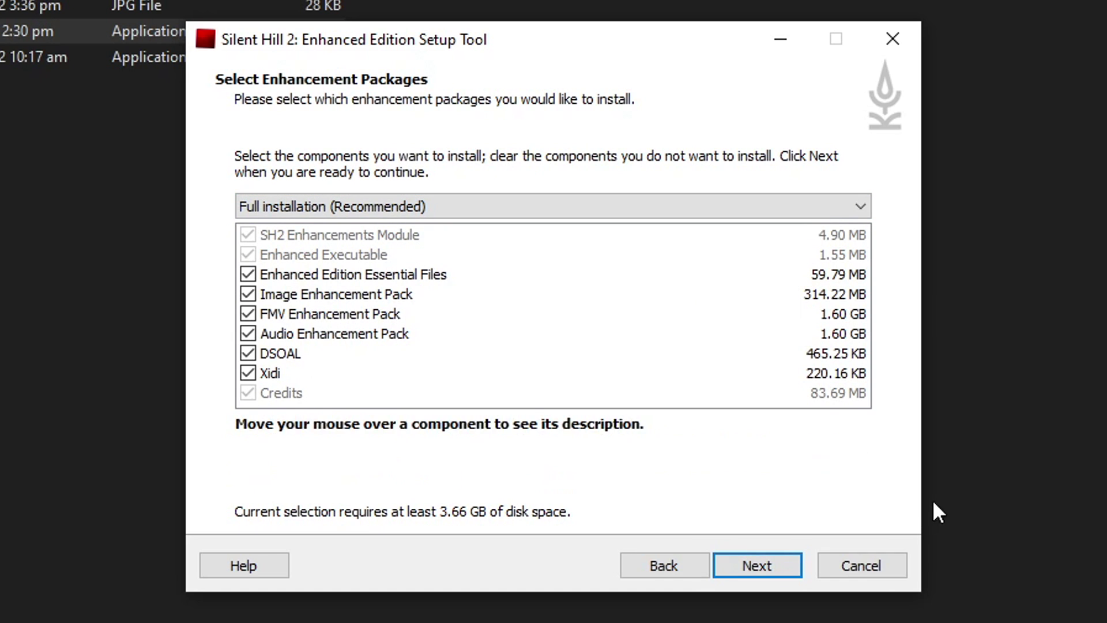
{"action": "left_click", "coordinate": [752, 565]}
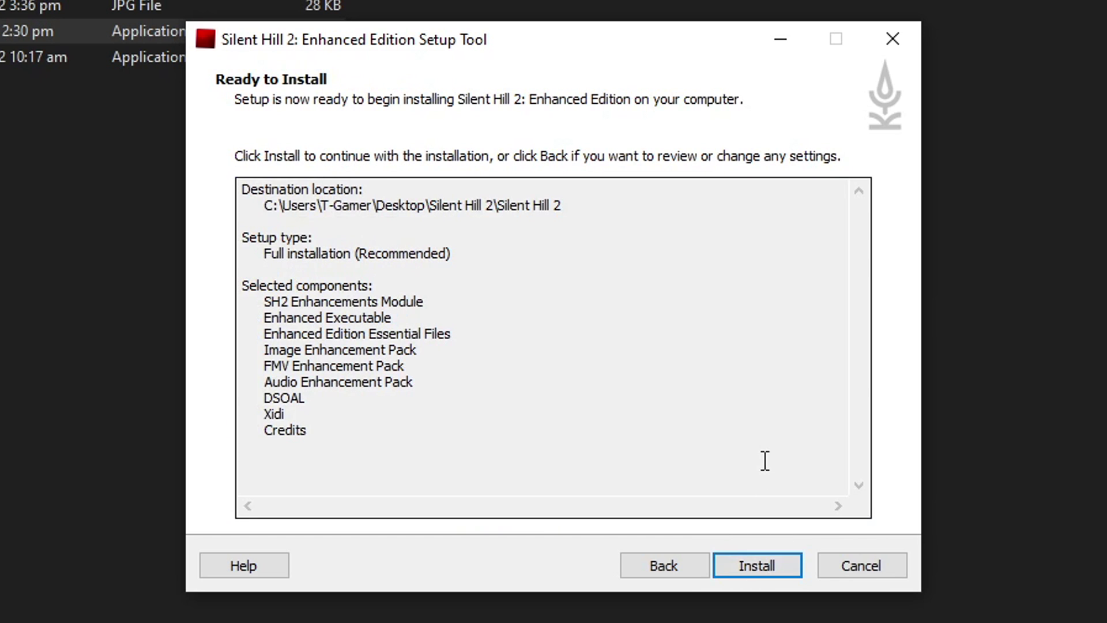
{"action": "left_click", "coordinate": [760, 566]}
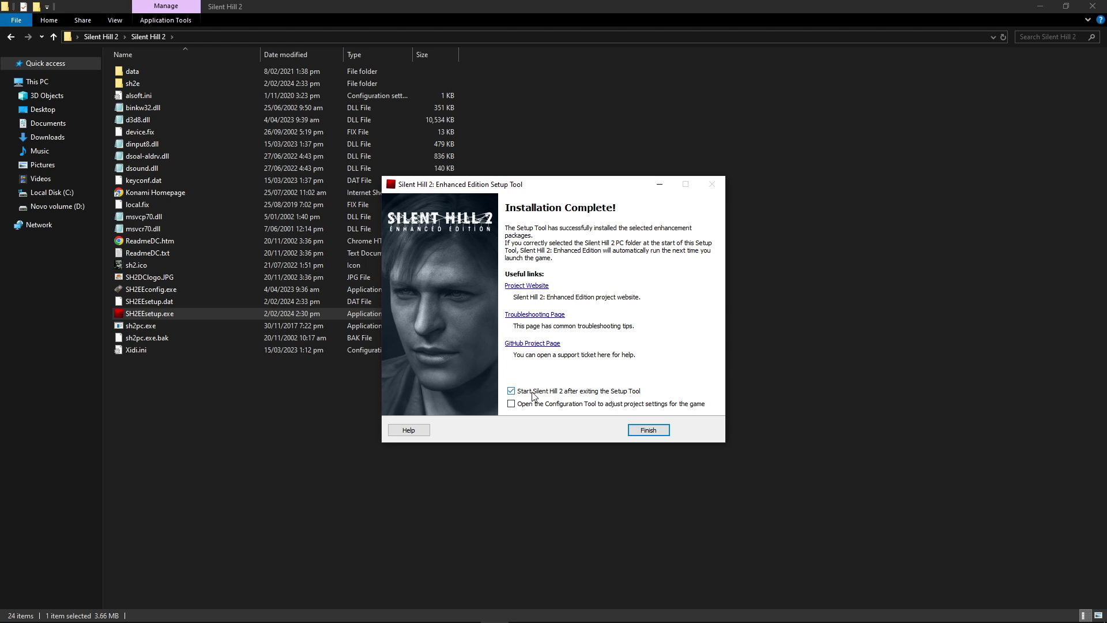
- Finish the setup without starting the game, choosing to open the Configuration Tool instead
{"action": "left_click", "coordinate": [511, 392]}
{"action": "left_click", "coordinate": [512, 403]}
{"action": "left_click", "coordinate": [648, 430]}
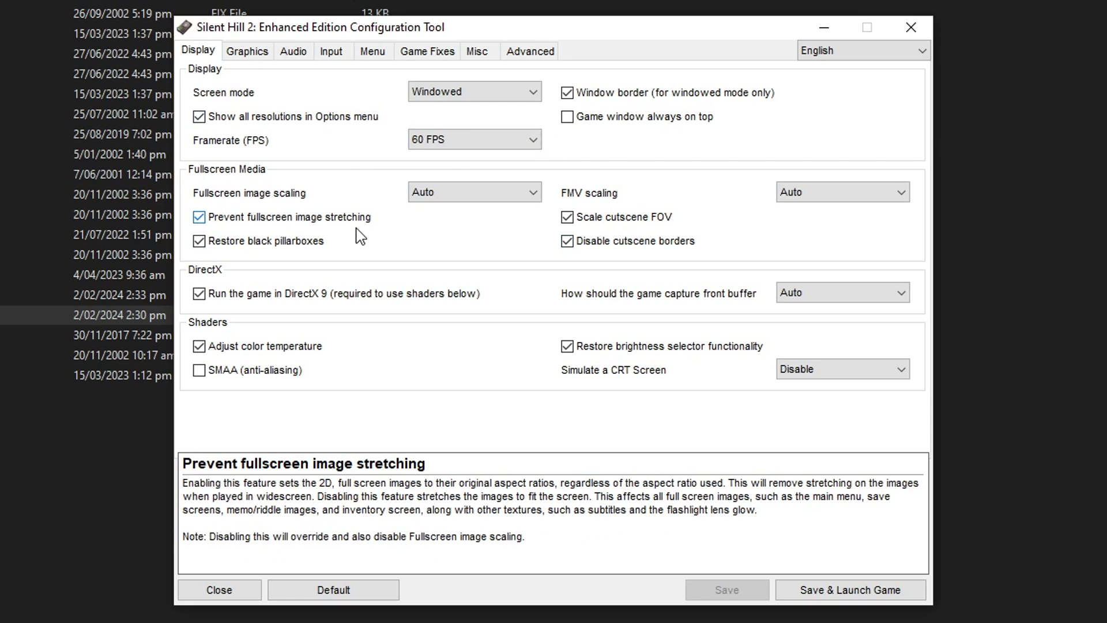
- Enable SMAA (anti-aliasing) and set the controller type for search cam movement to XInput
{"action": "left_click", "coordinate": [202, 373]}
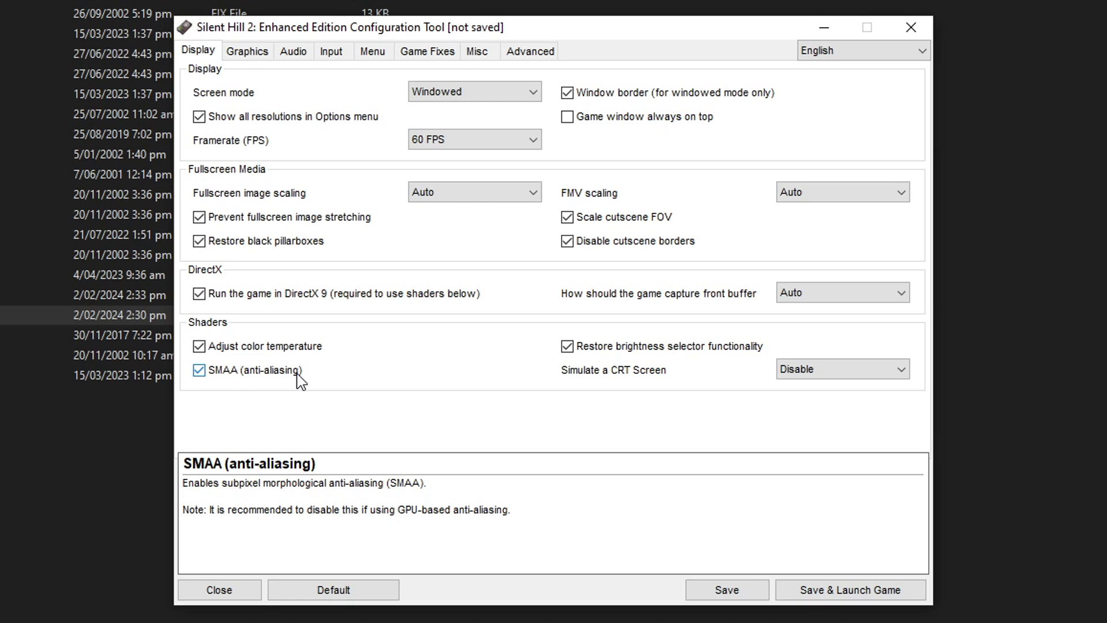
{"action": "left_click", "coordinate": [293, 51]}
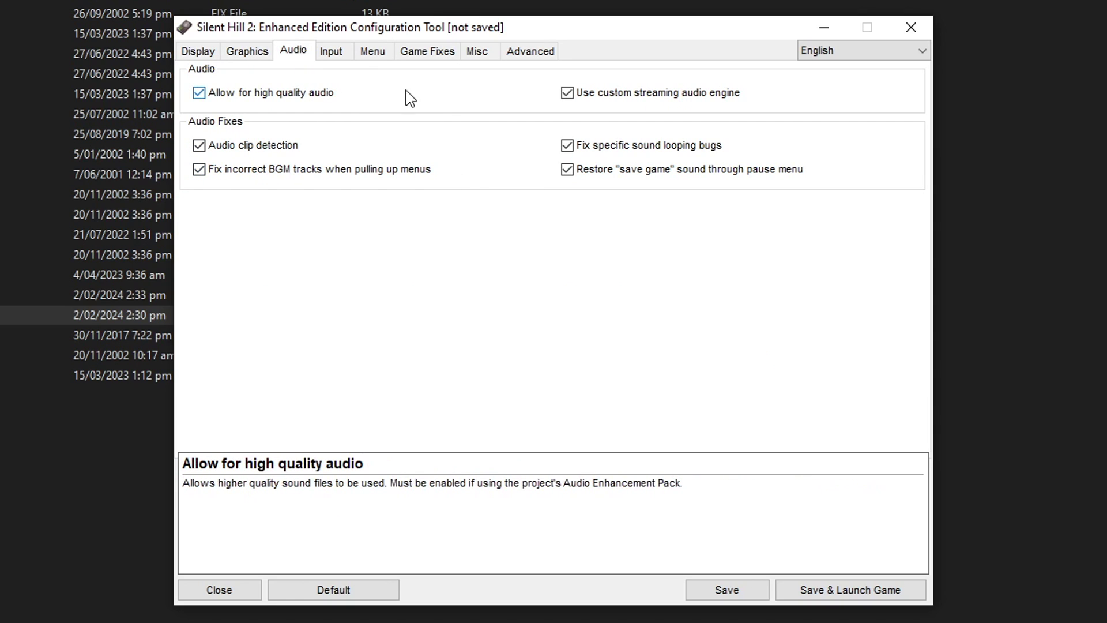
{"action": "left_click", "coordinate": [342, 58]}
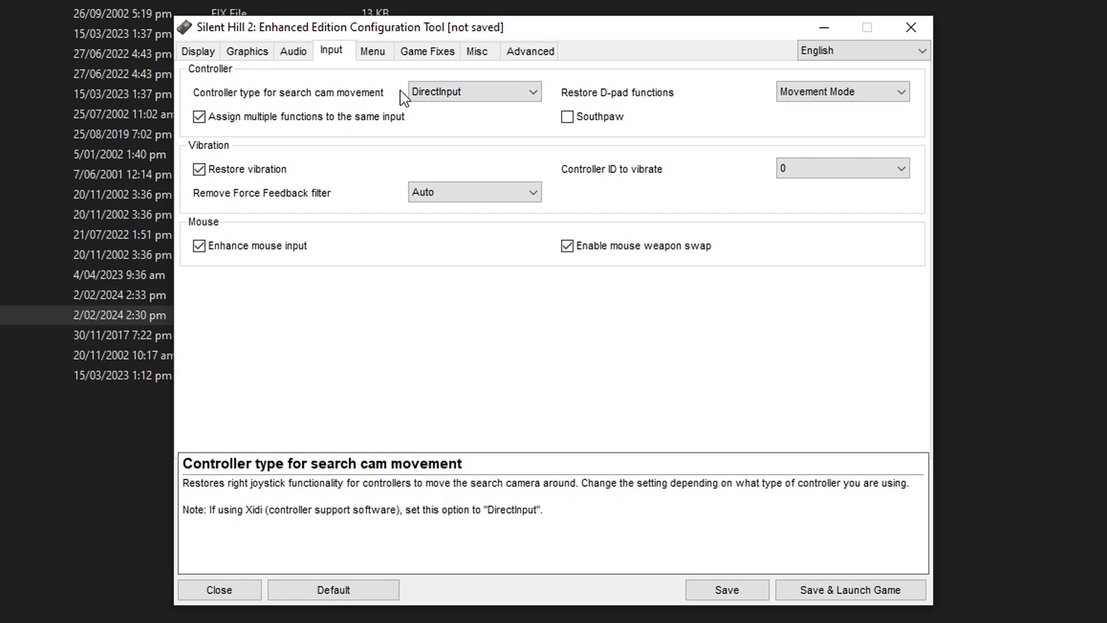
{"action": "left_click", "coordinate": [447, 99]}
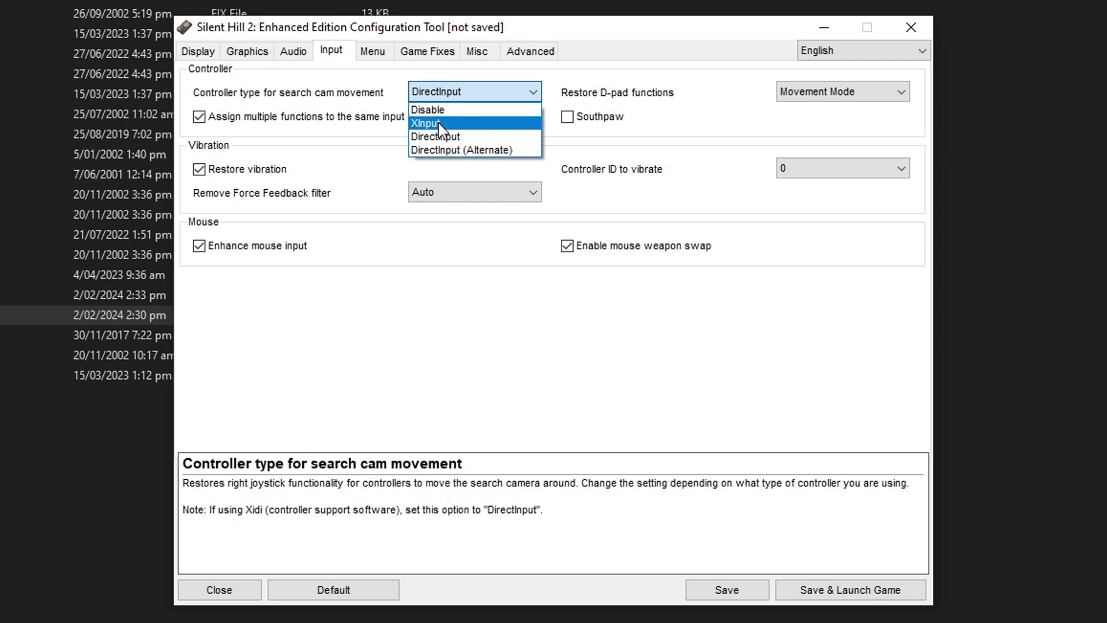
{"action": "left_click", "coordinate": [442, 121]}
{"action": "left_click", "coordinate": [450, 93]}
{"action": "left_click", "coordinate": [444, 124]}
- Review the menu, game fixes, misc and advanced settings, save the configuration and close the Configuration Tool
{"action": "key", "text": "ctrl+Tab"}
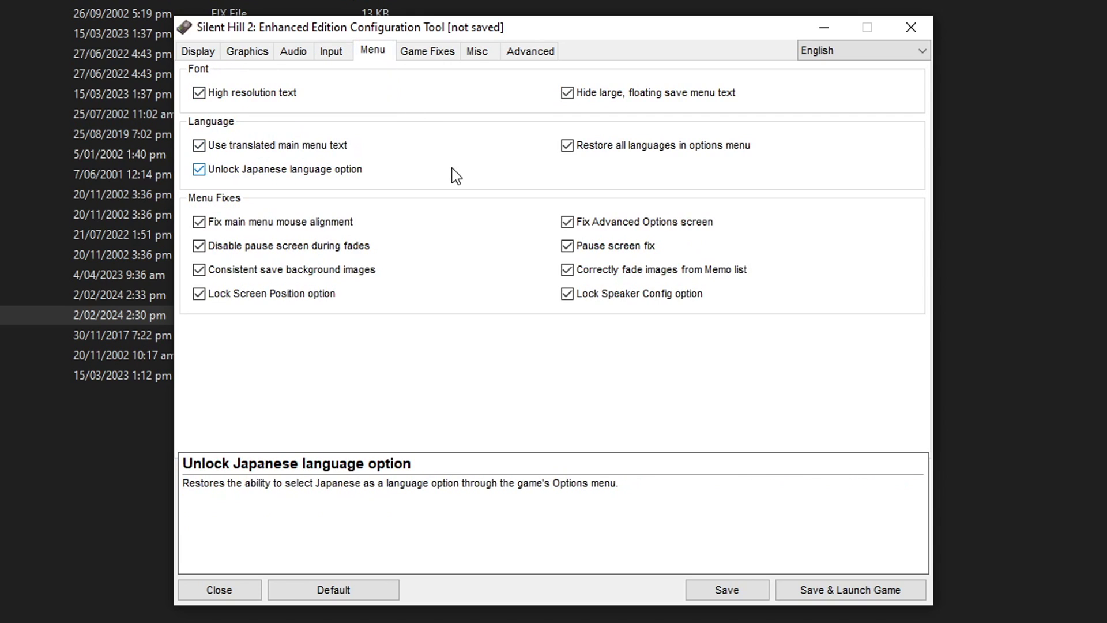
{"action": "left_click", "coordinate": [426, 53]}
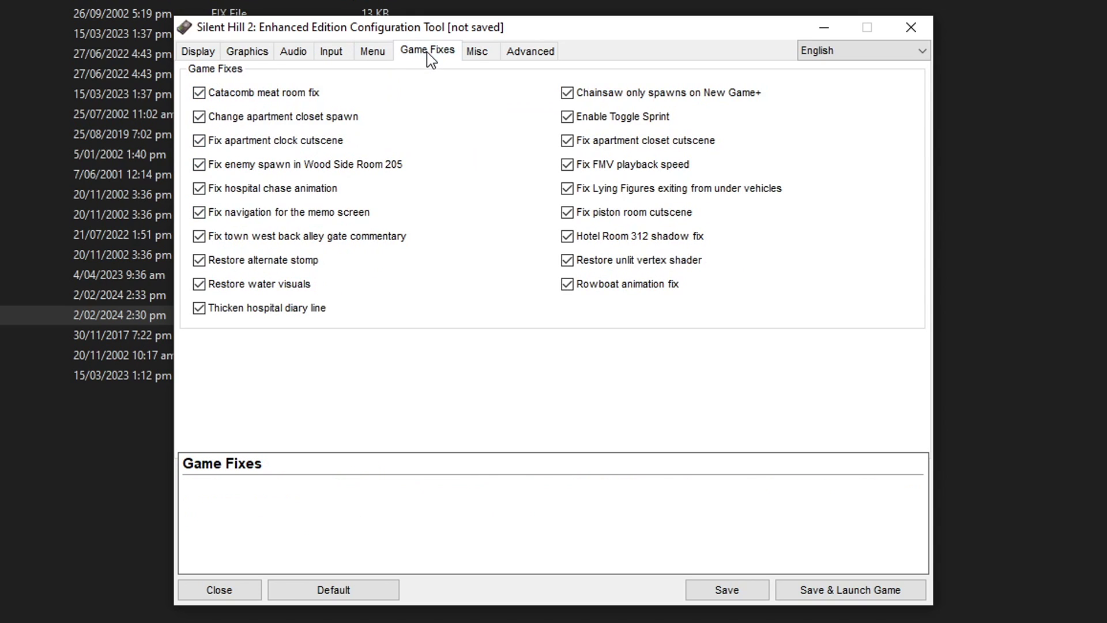
{"action": "left_click", "coordinate": [483, 51]}
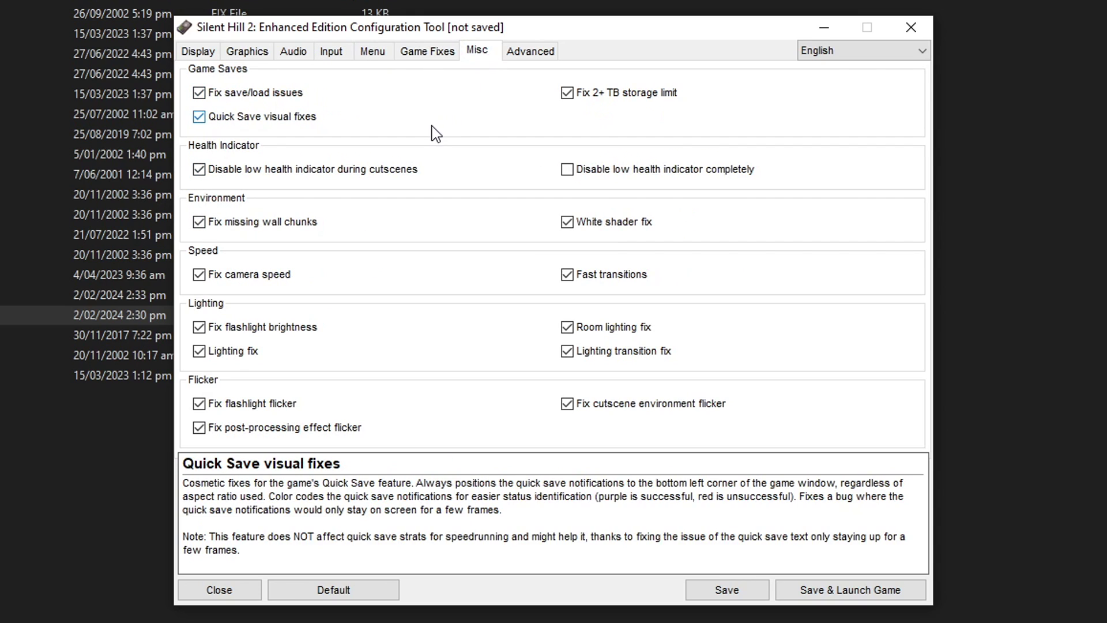
{"action": "left_click", "coordinate": [535, 56]}
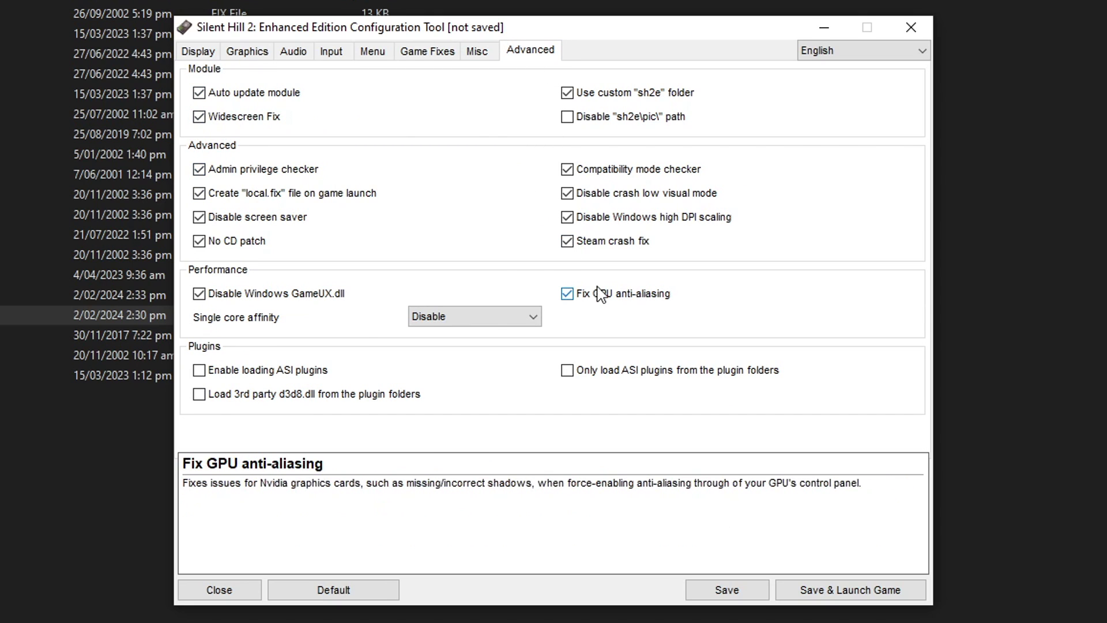
{"action": "left_click", "coordinate": [726, 591]}
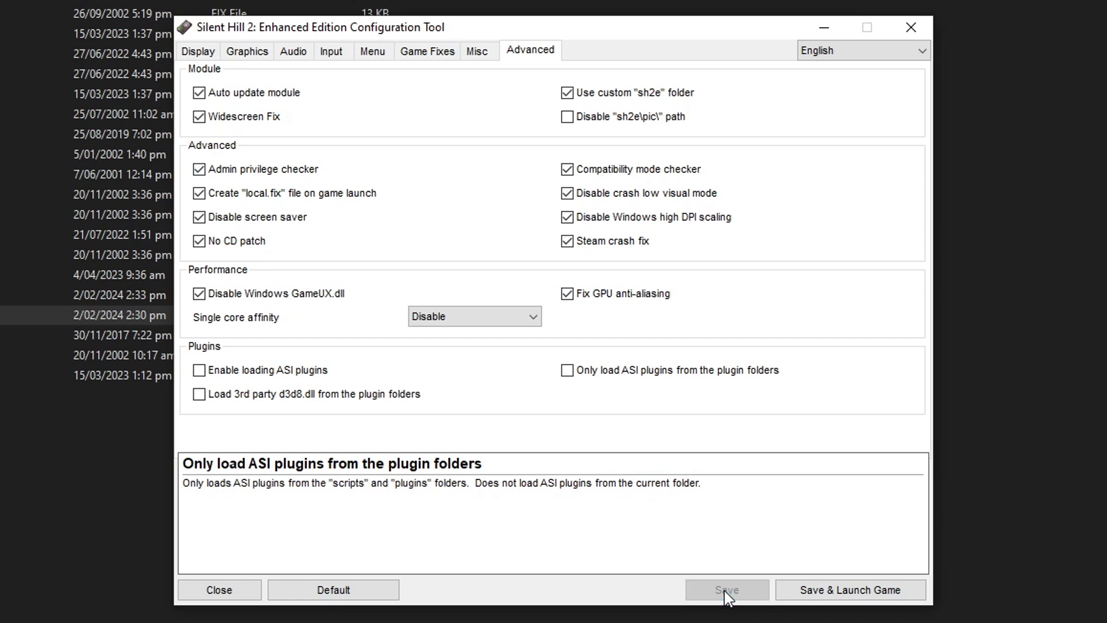
{"action": "left_click", "coordinate": [219, 590]}
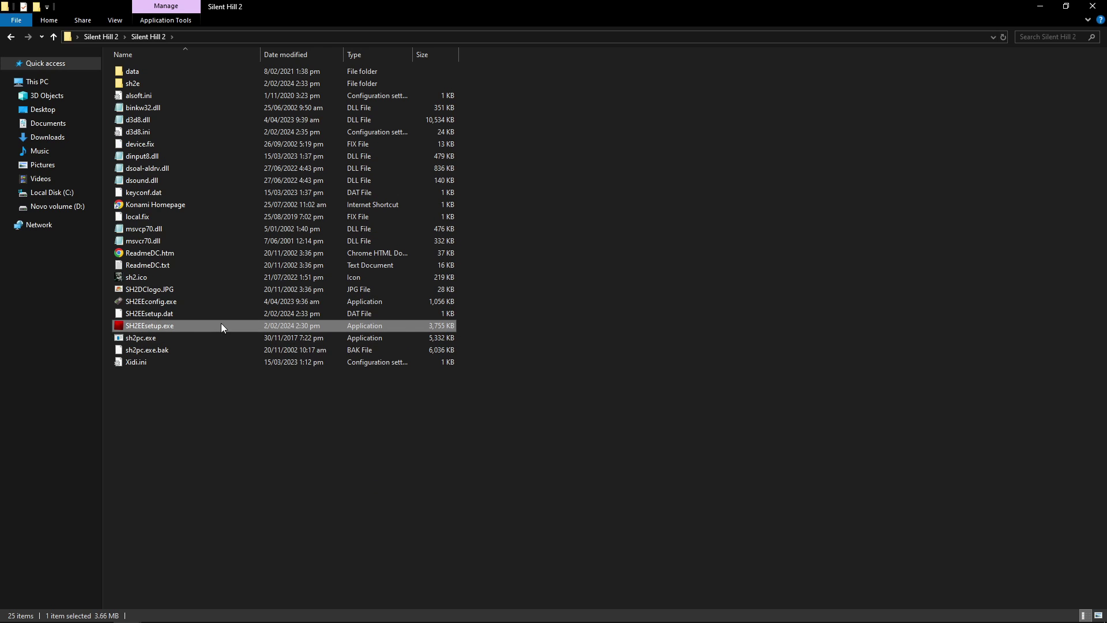
- Launch the game from sh2pc.exe and set Control Type to Directional (2D) in its options
{"action": "left_click", "coordinate": [129, 341]}
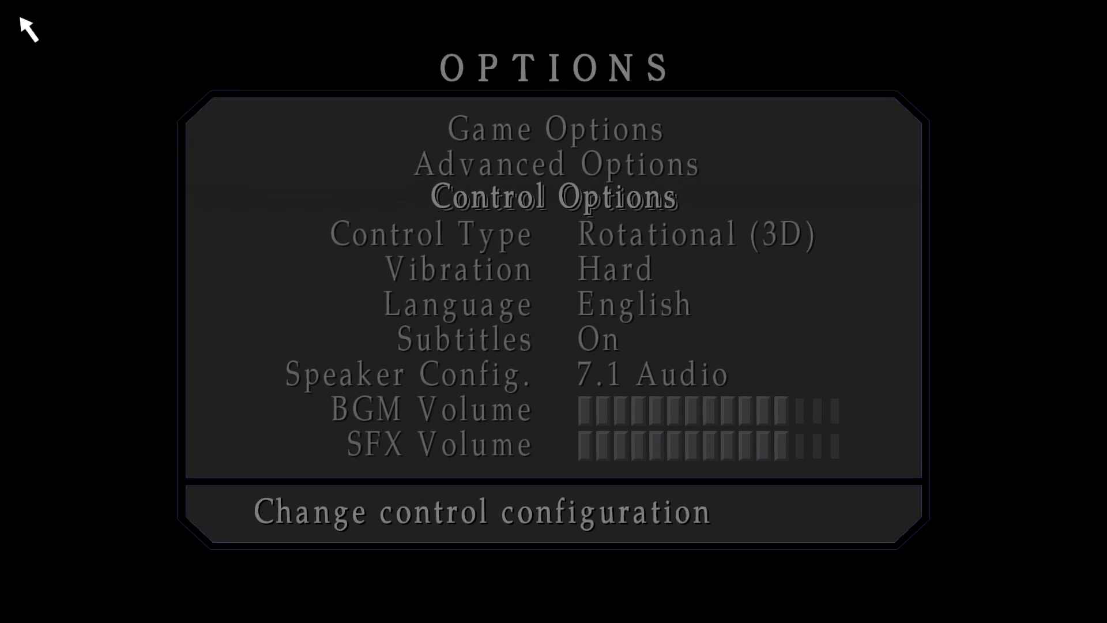
{"action": "key", "text": "Up"}
{"action": "key", "text": "Down"}
{"action": "key", "text": "Down"}
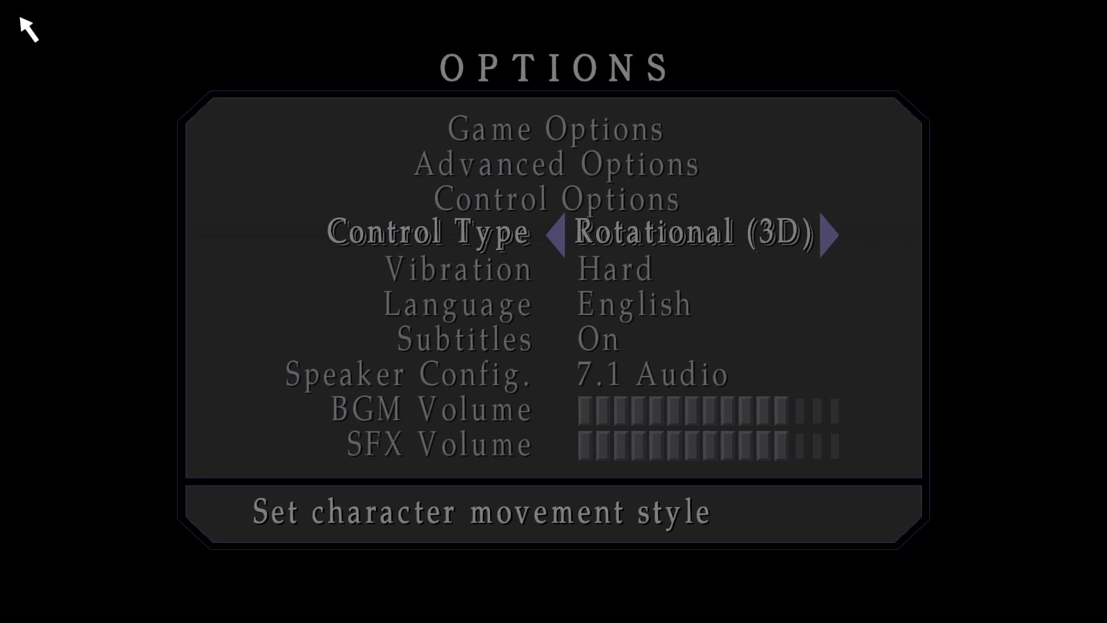
{"action": "key", "text": "Right"}
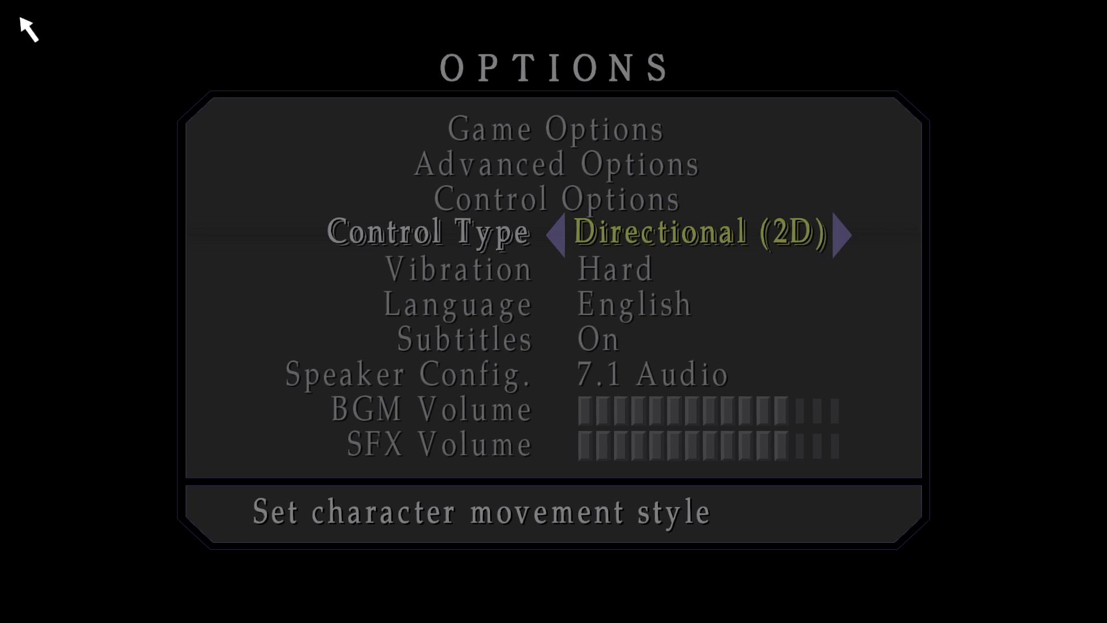
- In the Advanced Options, try the Noise Effect set to On and switch it back to Off
{"action": "key", "text": "Down"}
{"action": "key", "text": "Up"}
{"action": "key", "text": "Escape"}
{"action": "key", "text": "Up"}
{"action": "key", "text": "Return"}
{"action": "key", "text": "Down"}
{"action": "key", "text": "Down"}
{"action": "key", "text": "Down"}
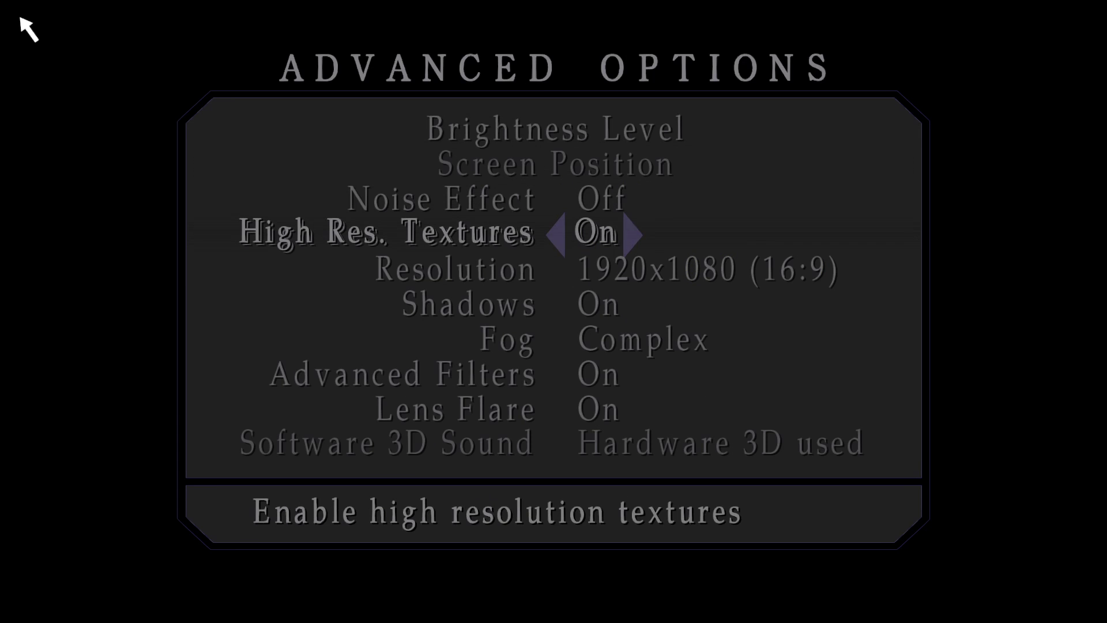
{"action": "key", "text": "Up"}
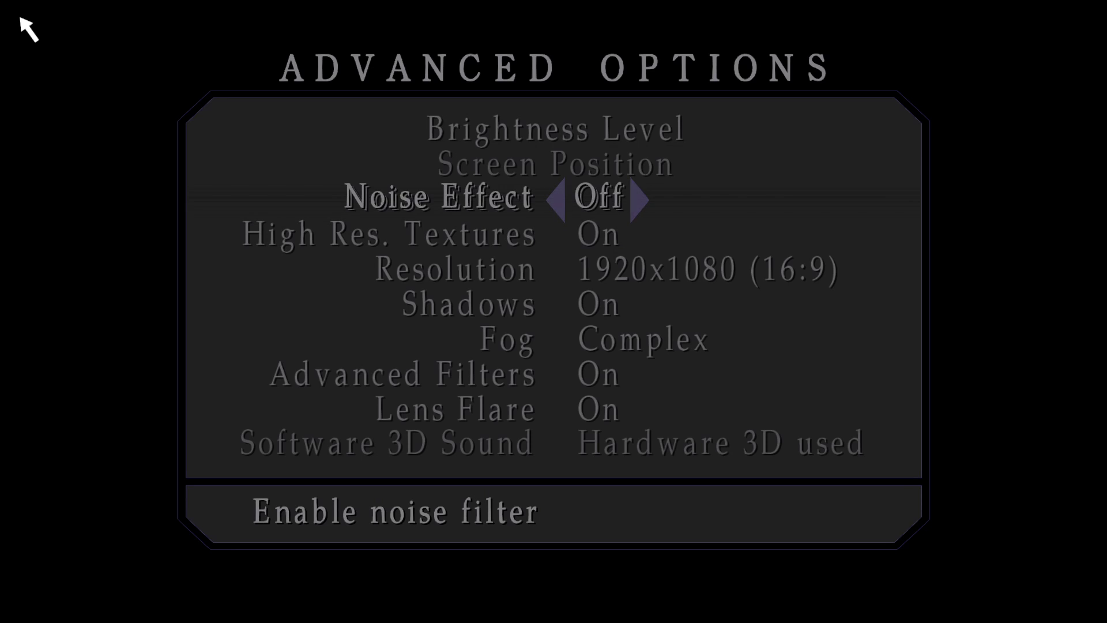
{"action": "key", "text": "Right"}
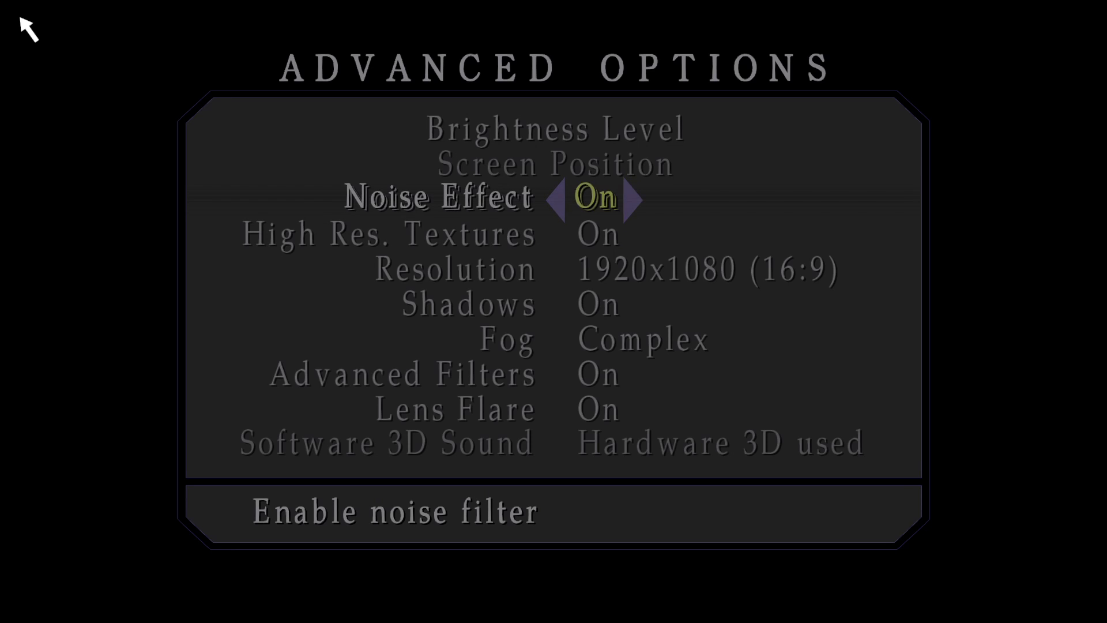
{"action": "key", "text": "Left"}
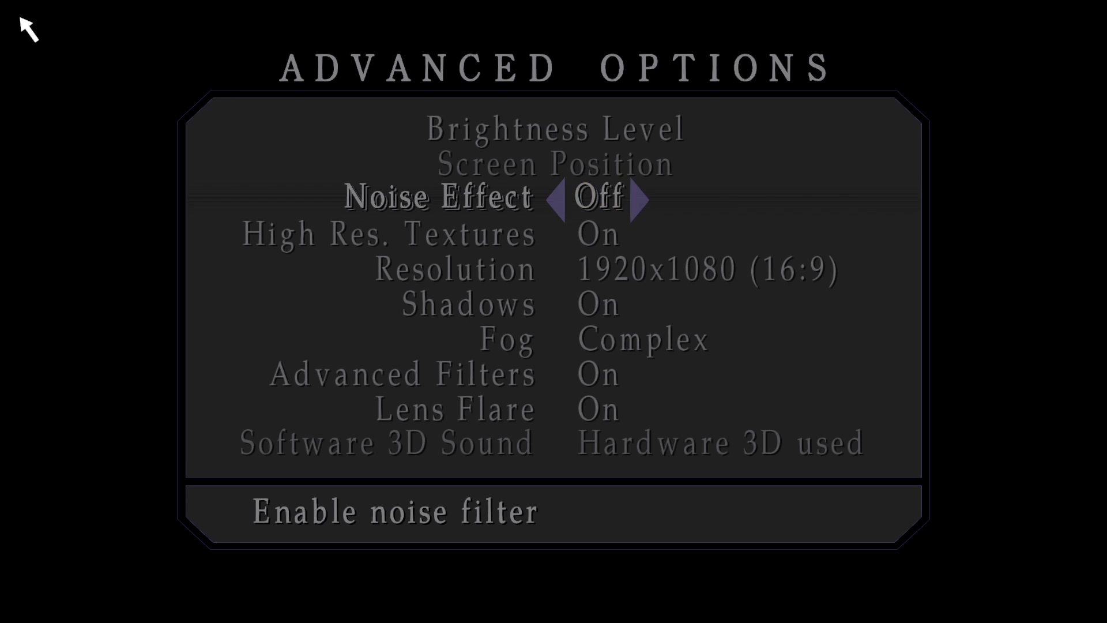
- Review the texture, resolution, shadow and fog settings in the Advanced Options and return to the main options
{"action": "key", "text": "Down"}
{"action": "key", "text": "Down"}
{"action": "key", "text": "Down"}
{"action": "key", "text": "Down"}
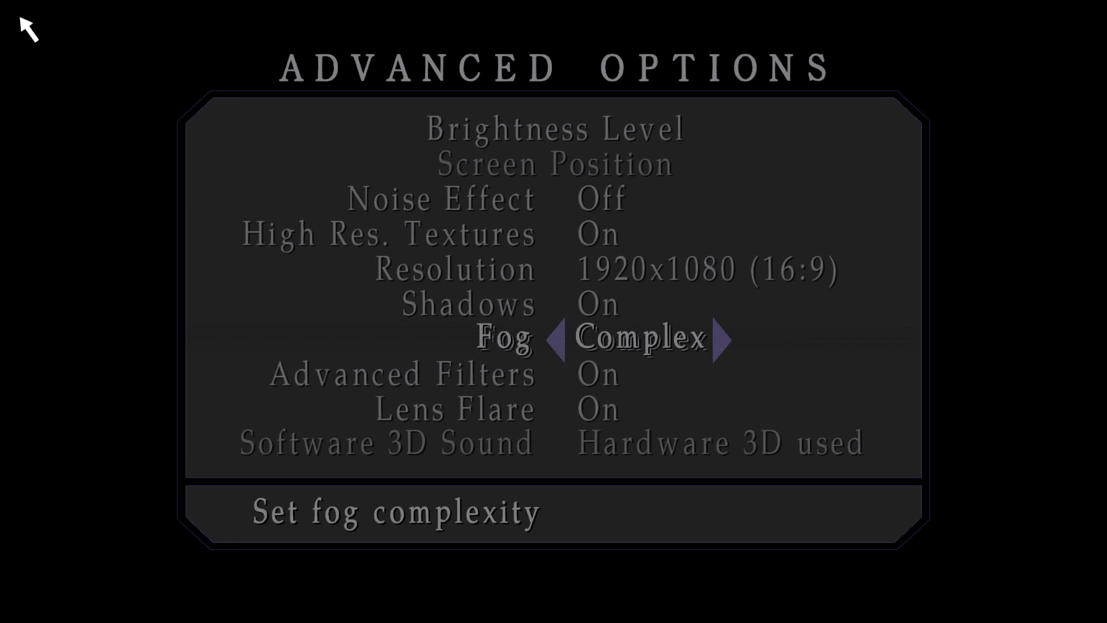
{"action": "key", "text": "Up"}
{"action": "key", "text": "Up"}
{"action": "key", "text": "Up"}
{"action": "key", "text": "Escape"}
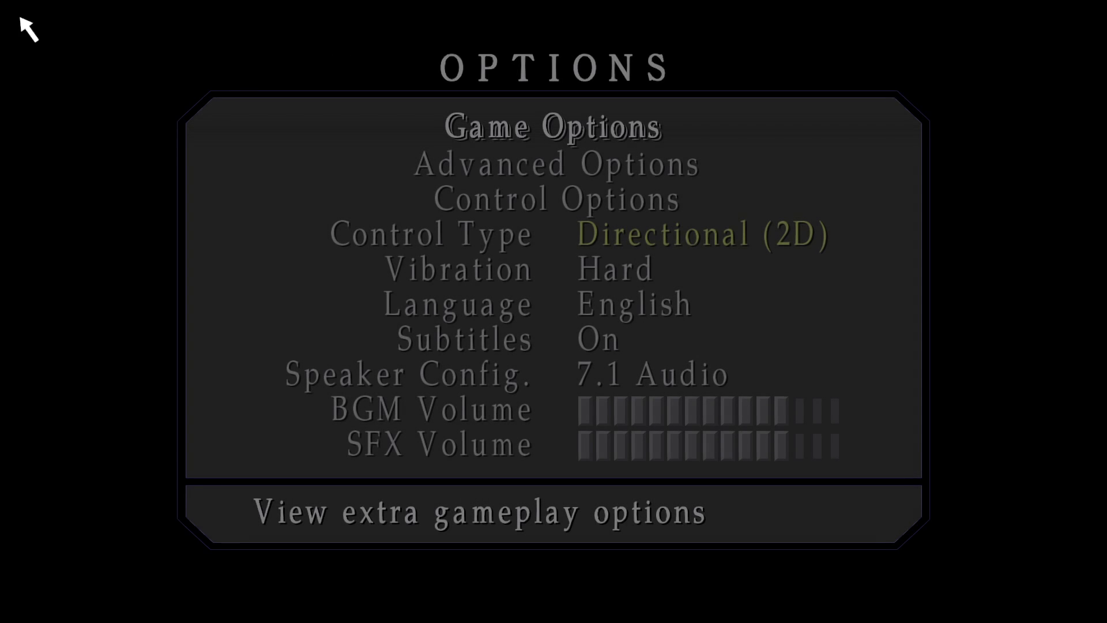
- Open the Control Options and assign E as the keyboard control for Cycle Target Right
{"action": "key", "text": "Down"}
{"action": "key", "text": "Down"}
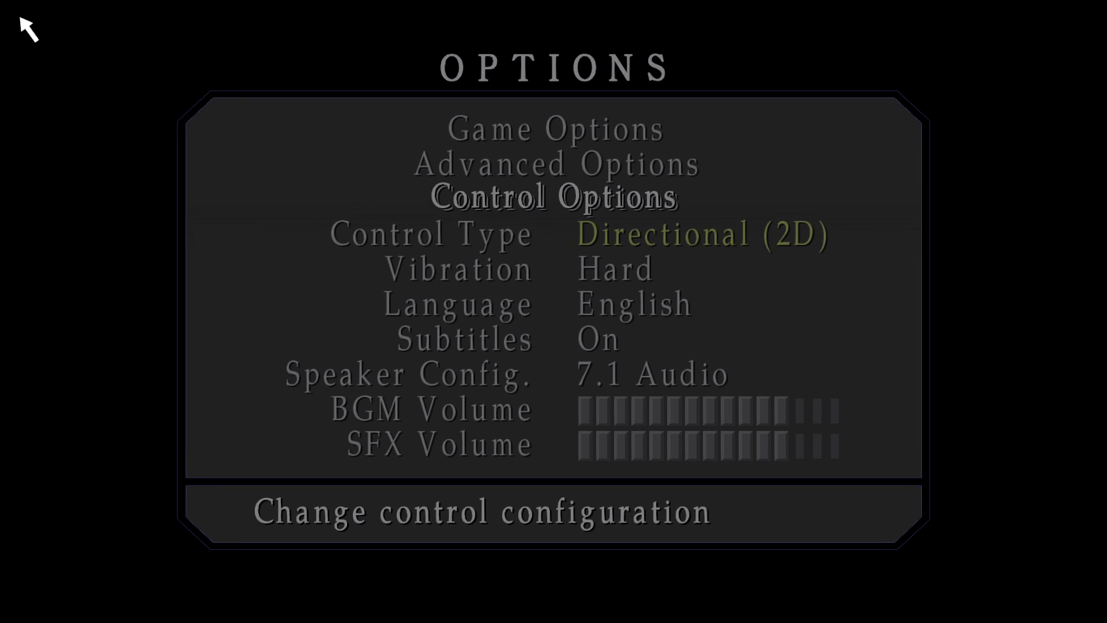
{"action": "key", "text": "Return"}
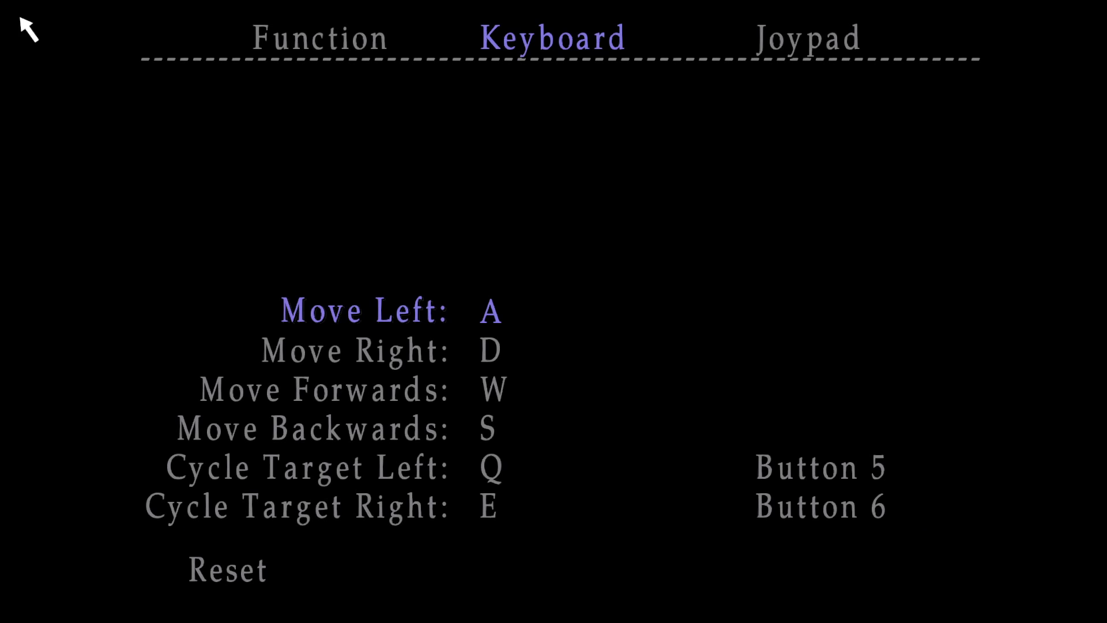
{"action": "key", "text": "Down"}
{"action": "key", "text": "Down"}
{"action": "key", "text": "Down"}
{"action": "key", "text": "Down"}
{"action": "key", "text": "Down"}
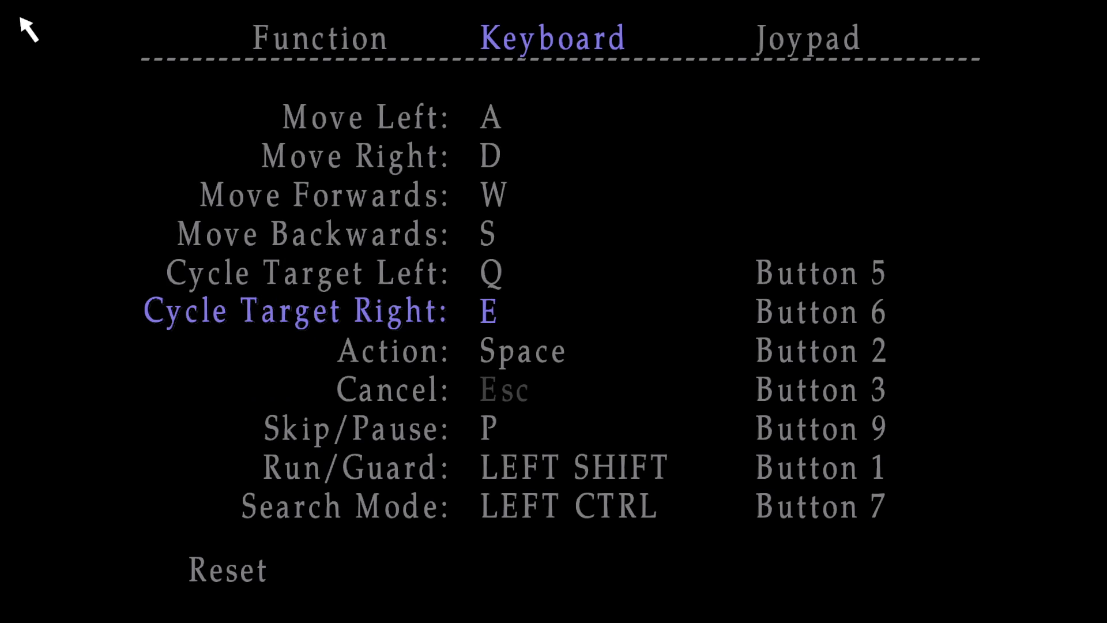
{"action": "key", "text": "Return"}
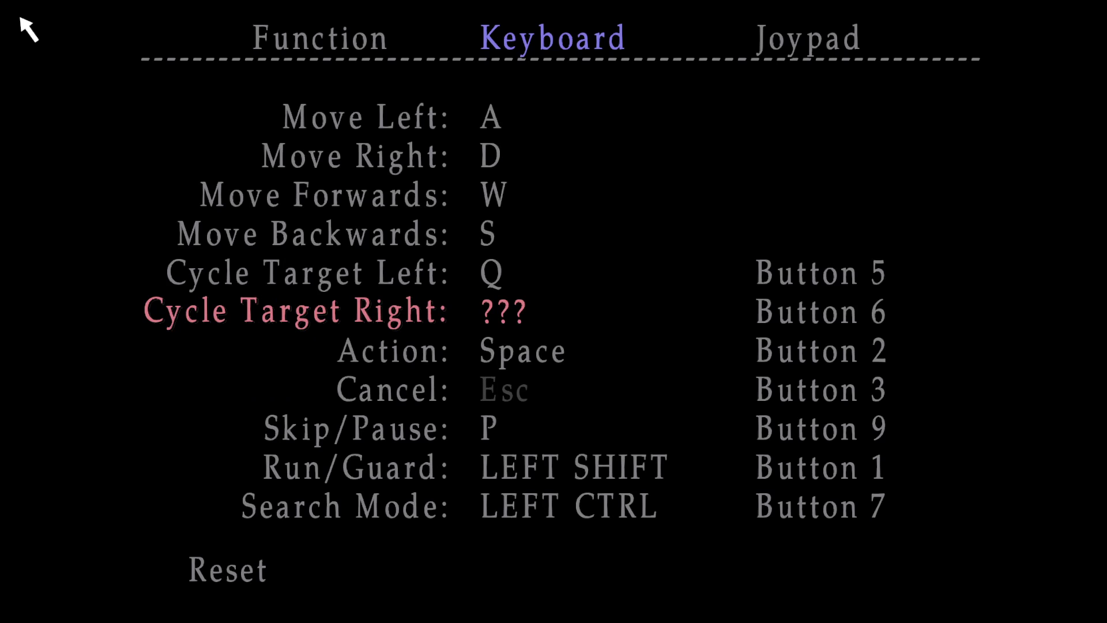
{"action": "key", "text": "e"}
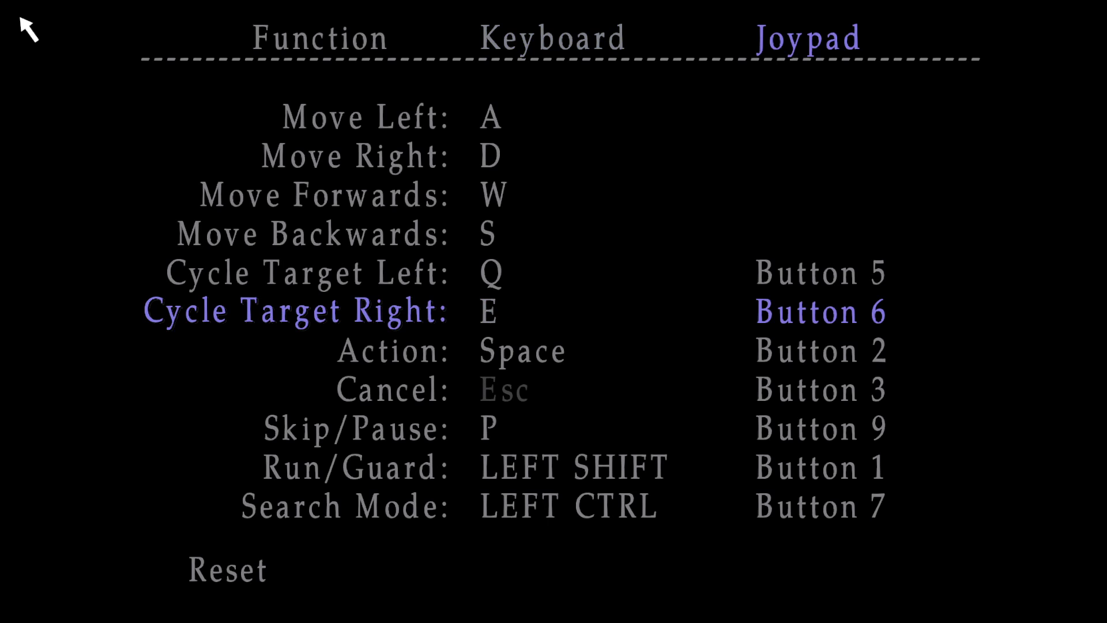
- Review the remaining function assignments in the Control Options
{"action": "key", "text": "Down"}
{"action": "key", "text": "Down"}
{"action": "key", "text": "Down"}
{"action": "key", "text": "Down"}
{"action": "key", "text": "Down"}
{"action": "key", "text": "Down"}
{"action": "key", "text": "Down"}
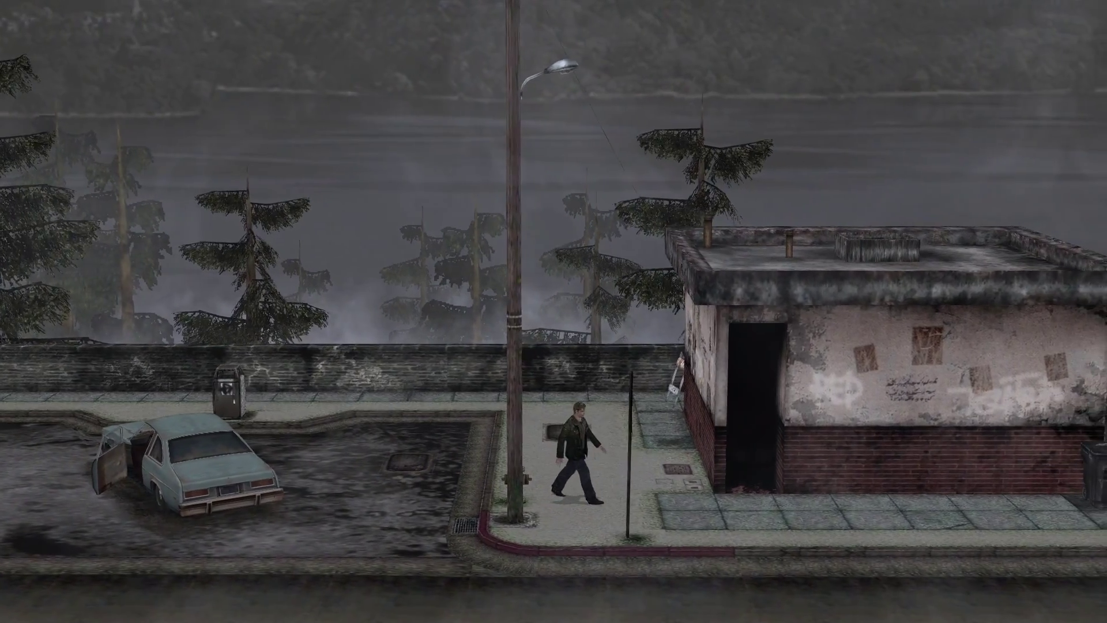
{"action": "key", "text": "Left"}
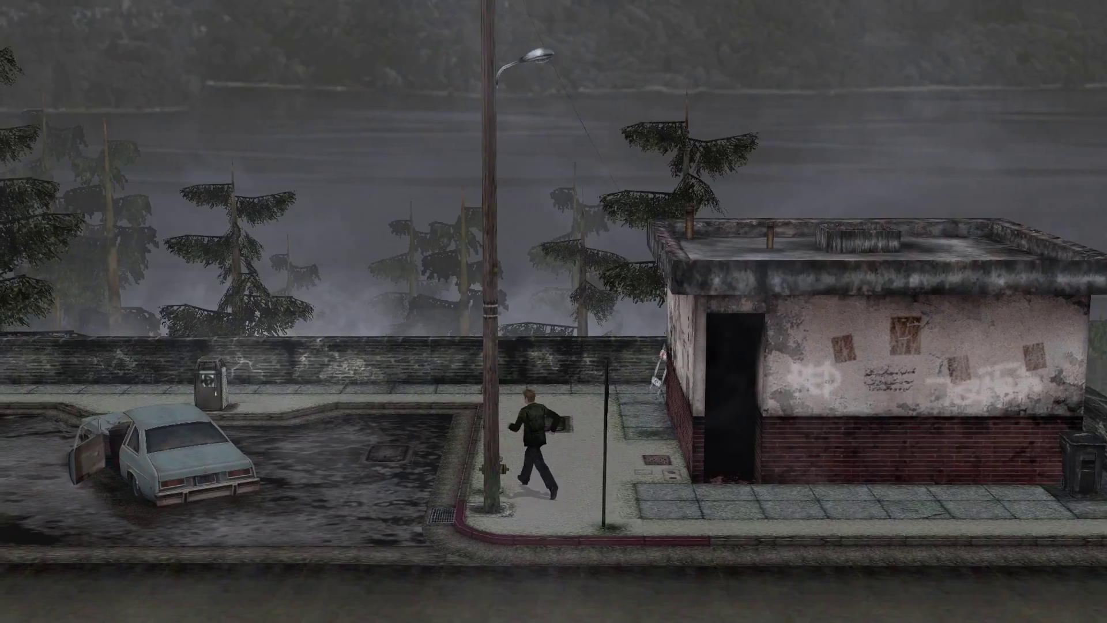
{"action": "key", "text": "Down"}
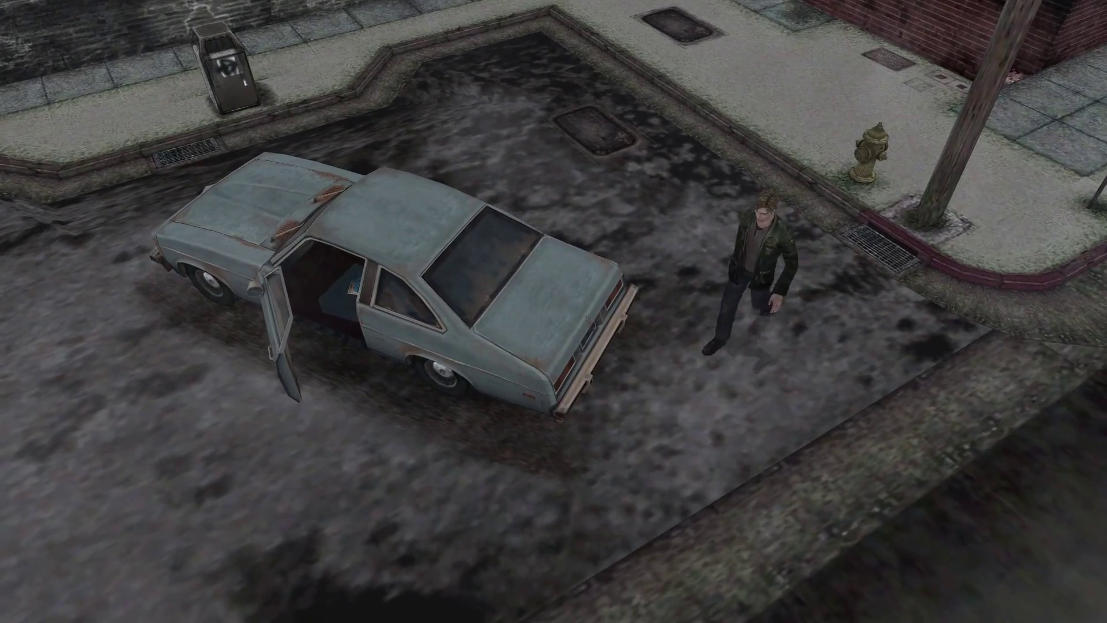
{"action": "key", "text": "Left"}
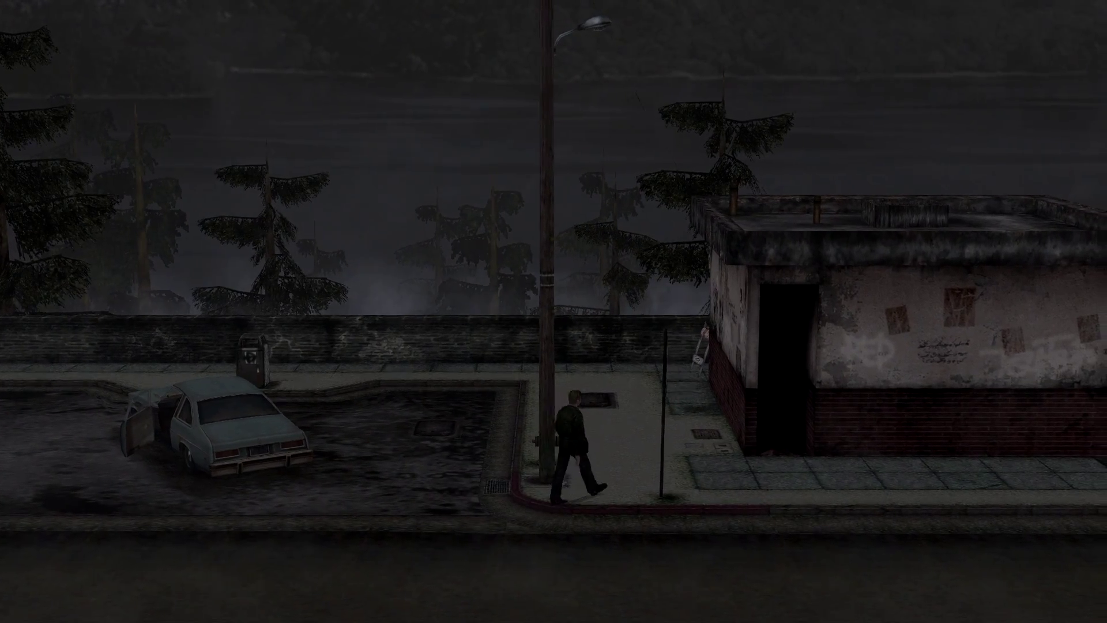
{"action": "key", "text": "Right"}
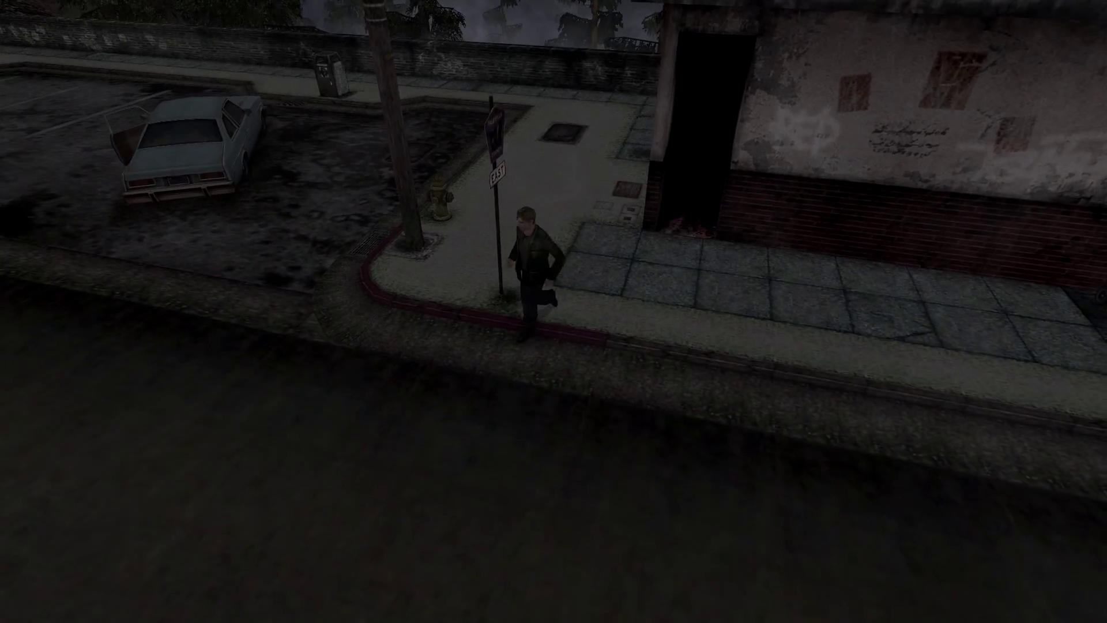